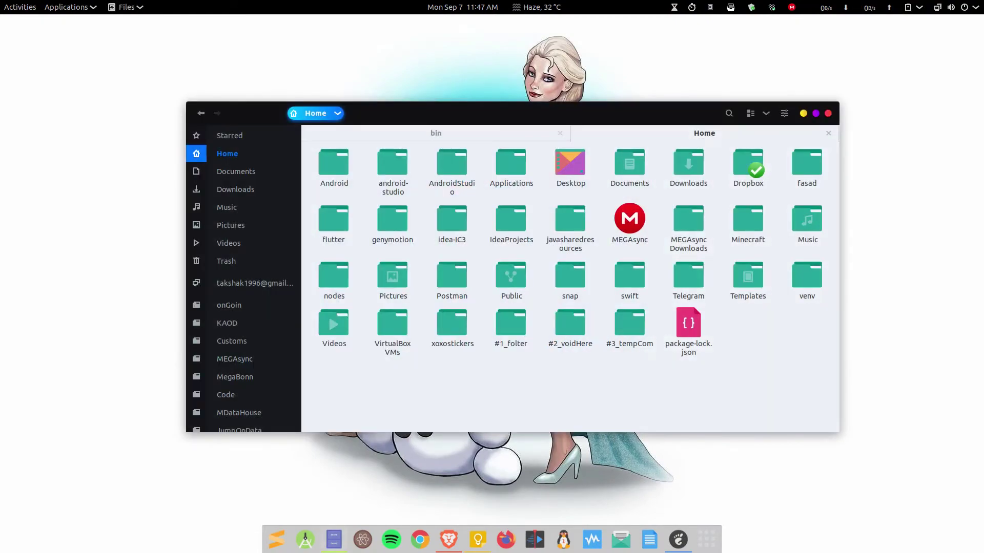
Step: Open the applications overview and show the full grid of installed applications
key(super+a)
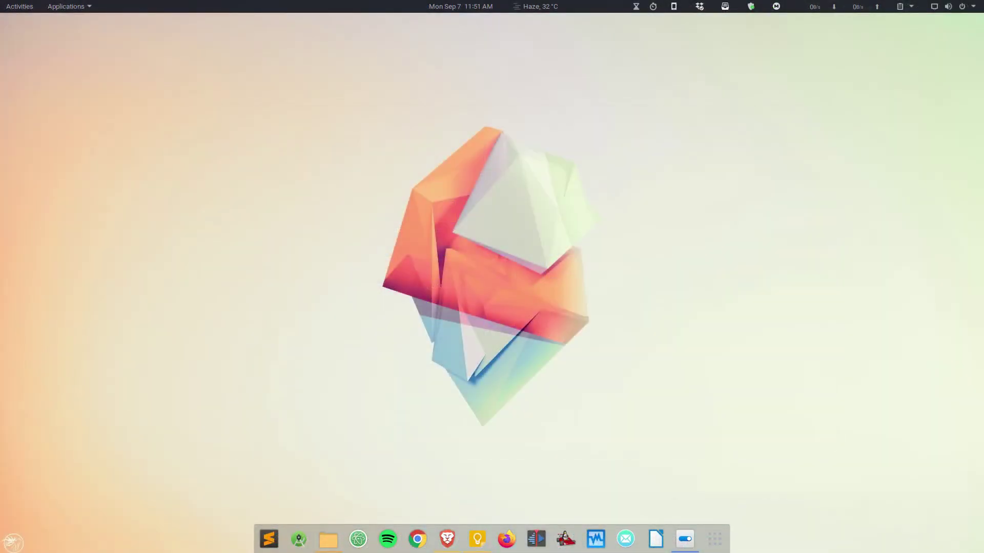
click(714, 538)
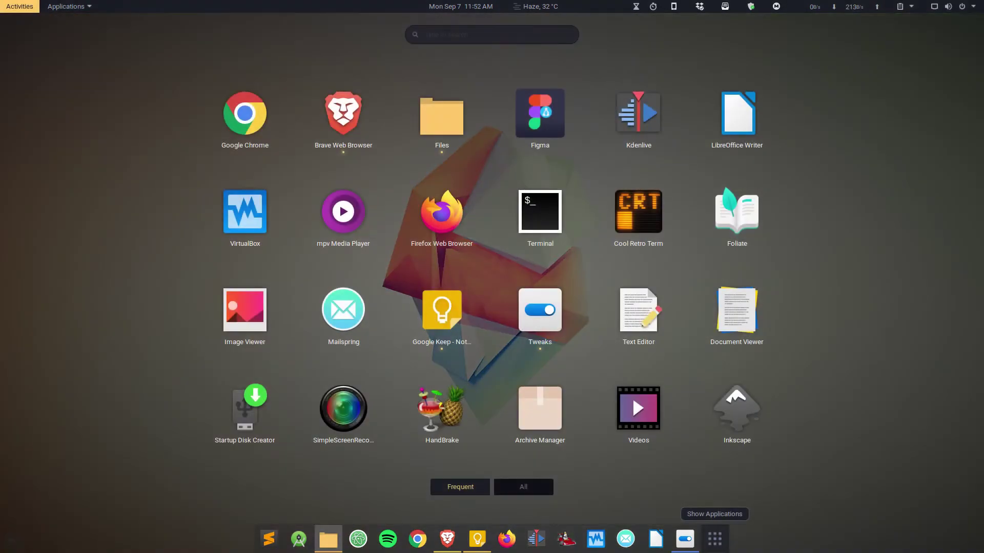
Step: Scroll the LinuxH2O article down to 'New GTK+ themes for Linux' and minimize Brave
key(alt+F1)
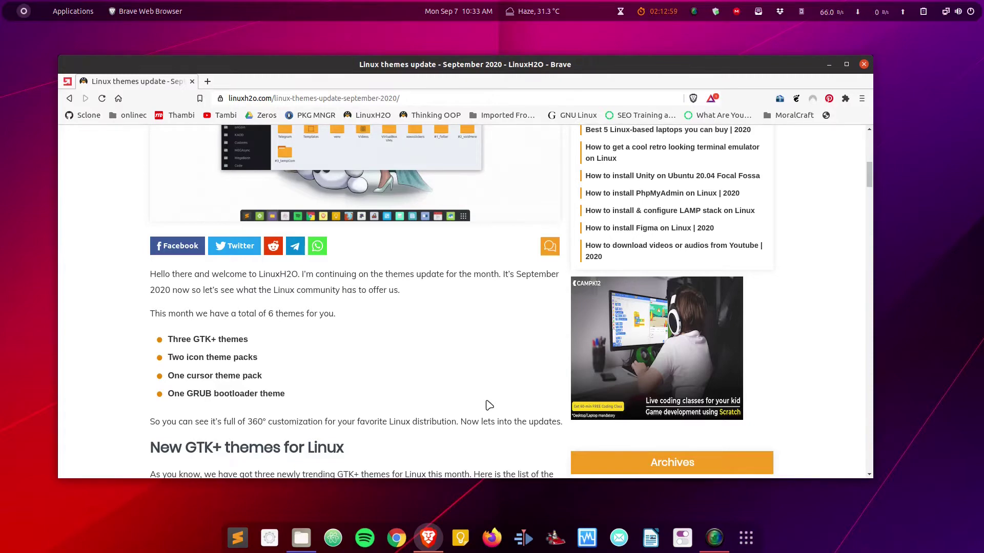
scroll(488, 405, down, 5)
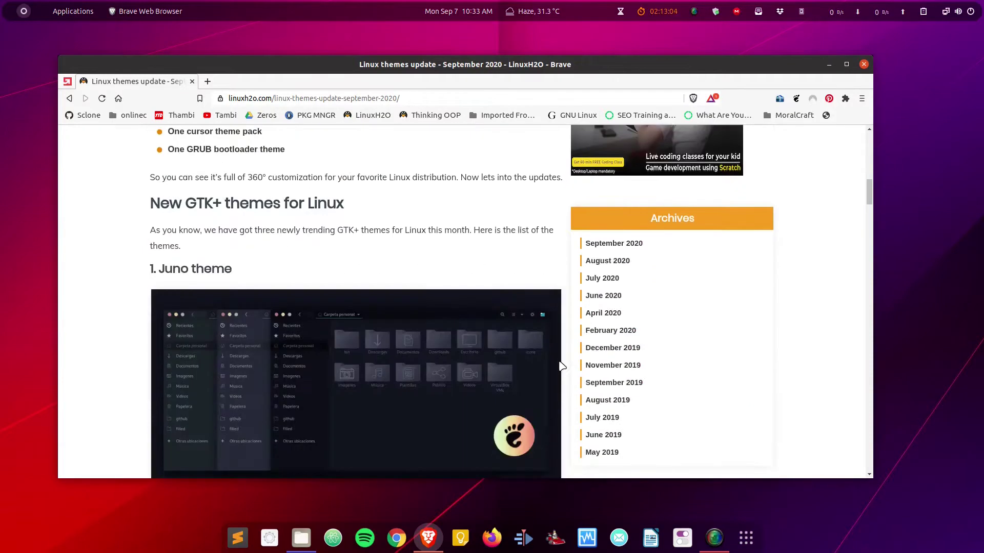
click(827, 66)
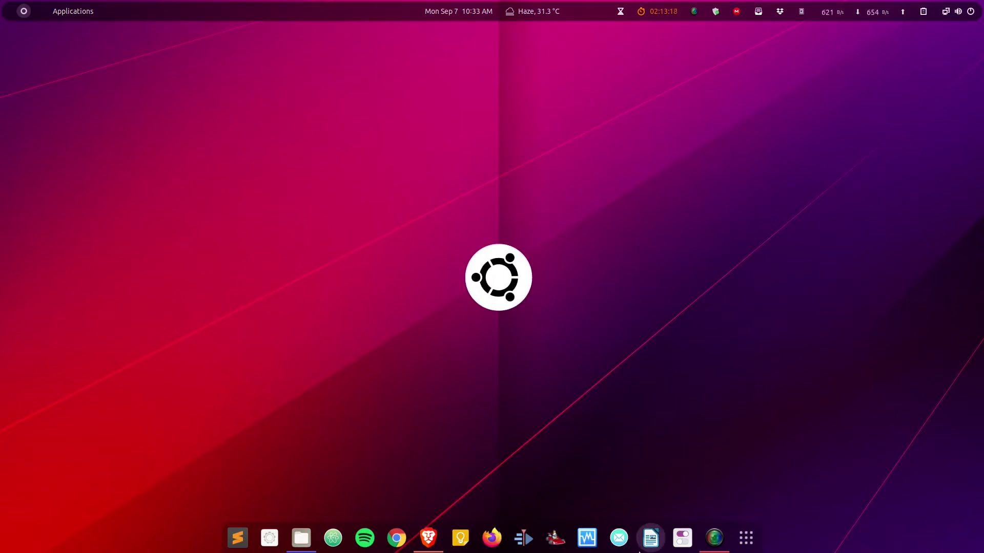
Step: Launch Tweaks and set the Appearance Applications theme to Juno-palenight
click(682, 544)
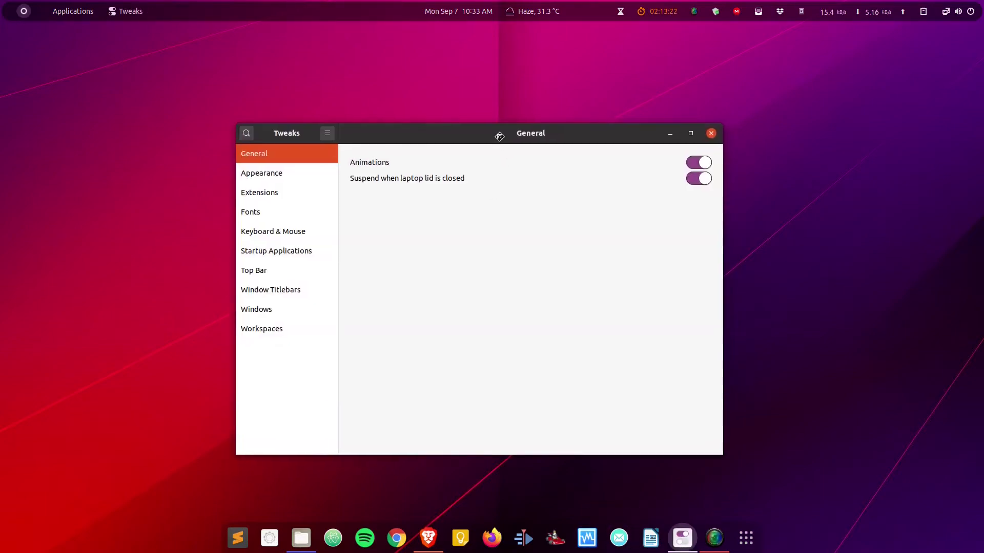
click(270, 177)
click(491, 179)
mouse_move(556, 27)
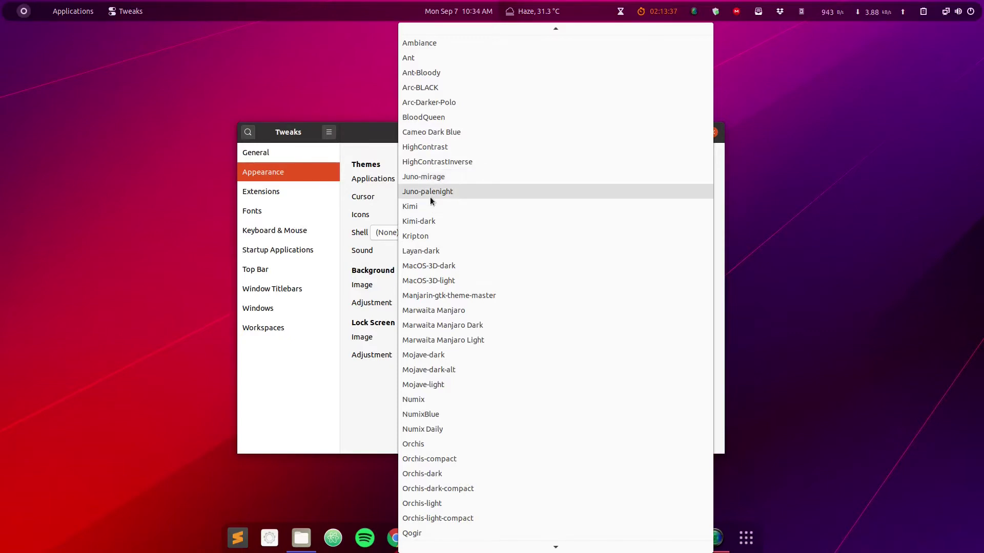
key(Escape)
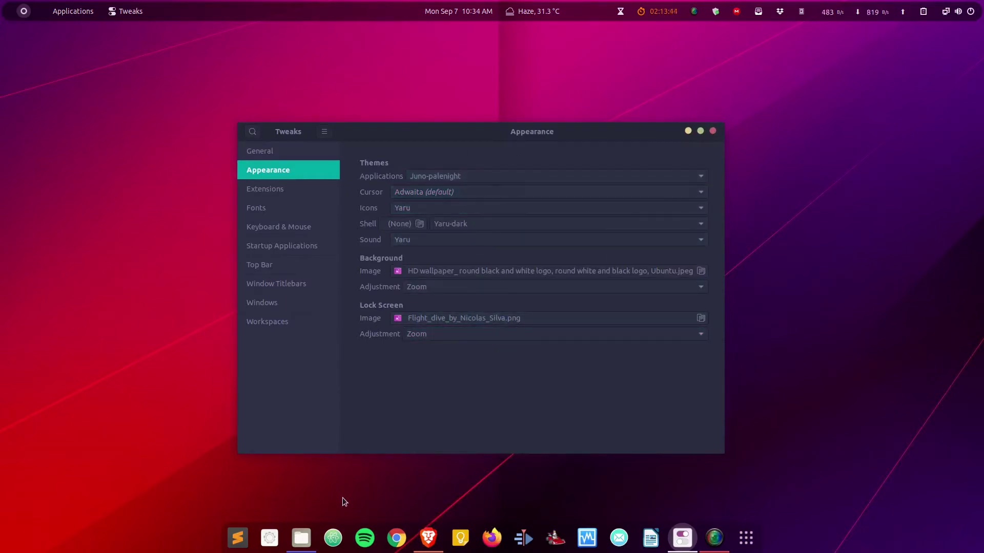
Step: Set the turquoise gradient image in Downloads as wallpaper, replacing the existing file
click(689, 130)
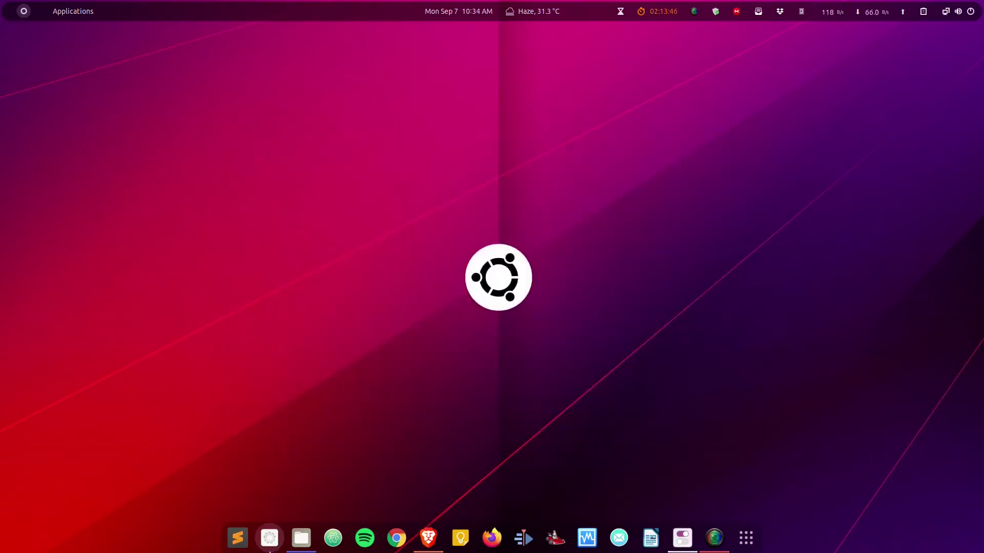
click(302, 539)
click(274, 184)
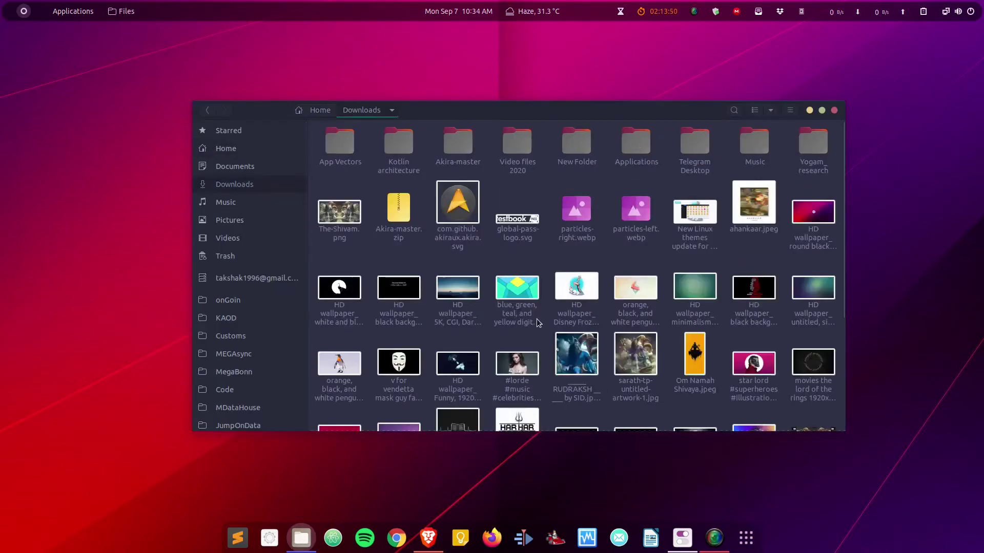
right_click(683, 287)
click(717, 404)
click(671, 194)
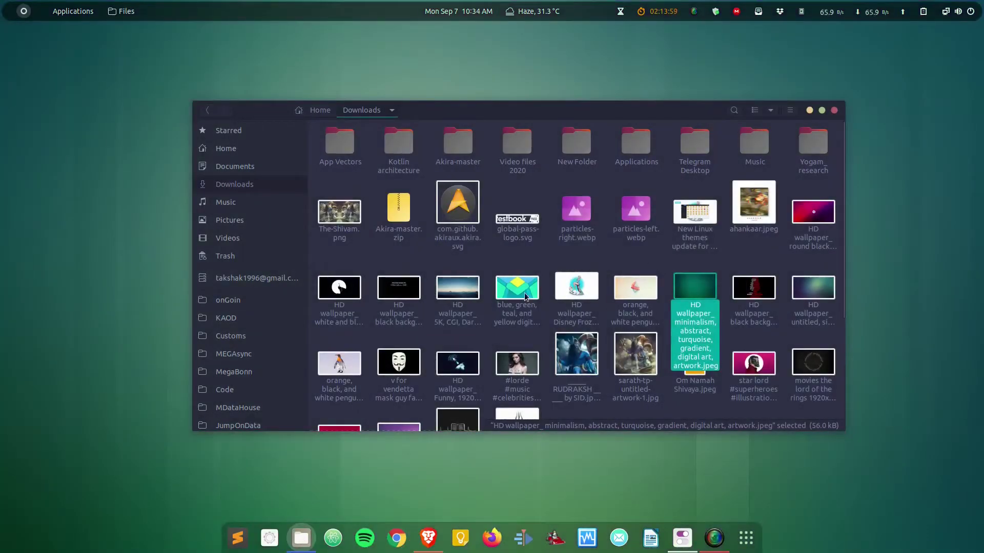
Step: Switch the wallpaper to Dusky Pink Sky, replacing the file, and go back Home
scroll(677, 249, down, 5)
right_click(389, 264)
click(531, 270)
click(573, 194)
key(alt+Up)
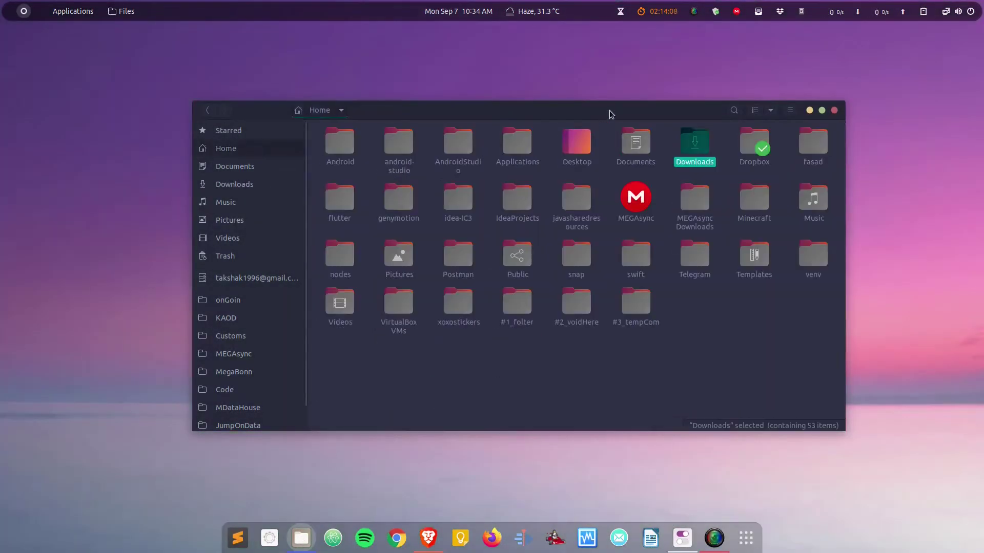
mouse_move(606, 114)
mouse_down()
mouse_move(593, 112)
mouse_move(601, 112)
mouse_up()
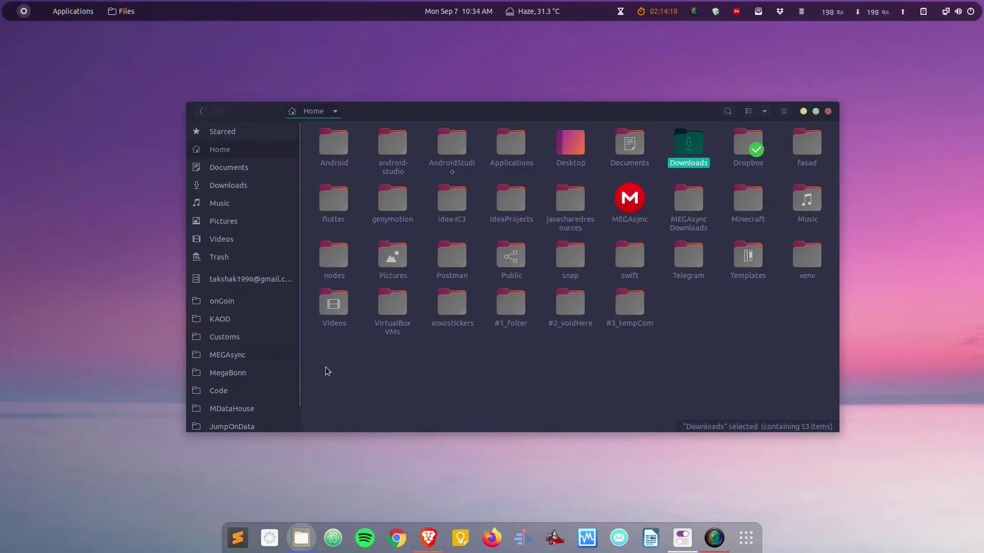
Step: Set the Tweaks Applications theme to Juno-mirage
click(682, 538)
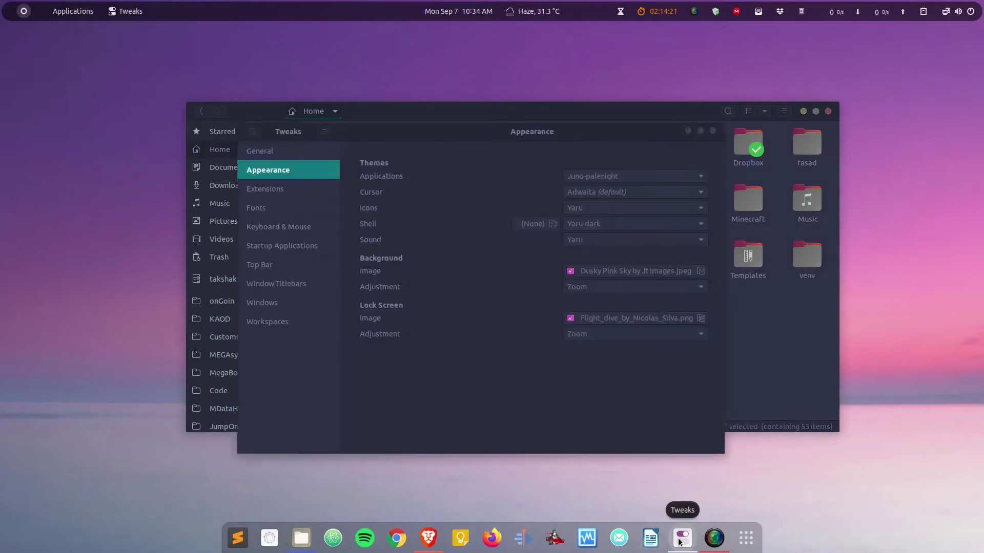
click(618, 176)
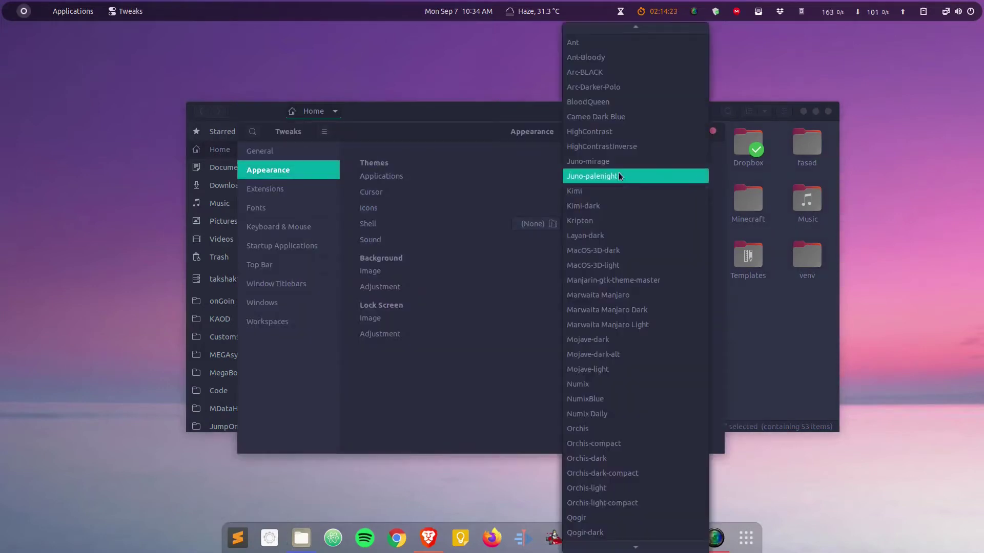
click(623, 161)
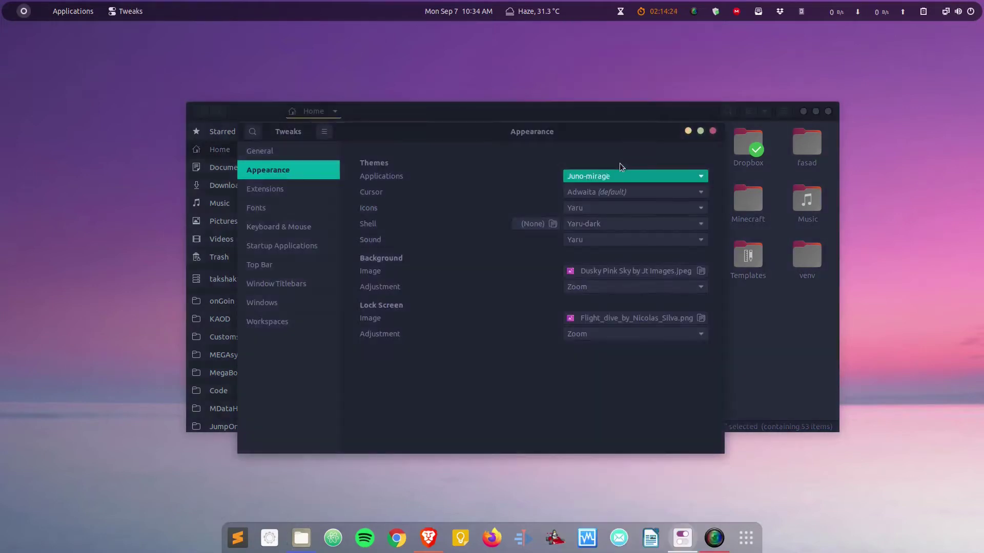
click(688, 131)
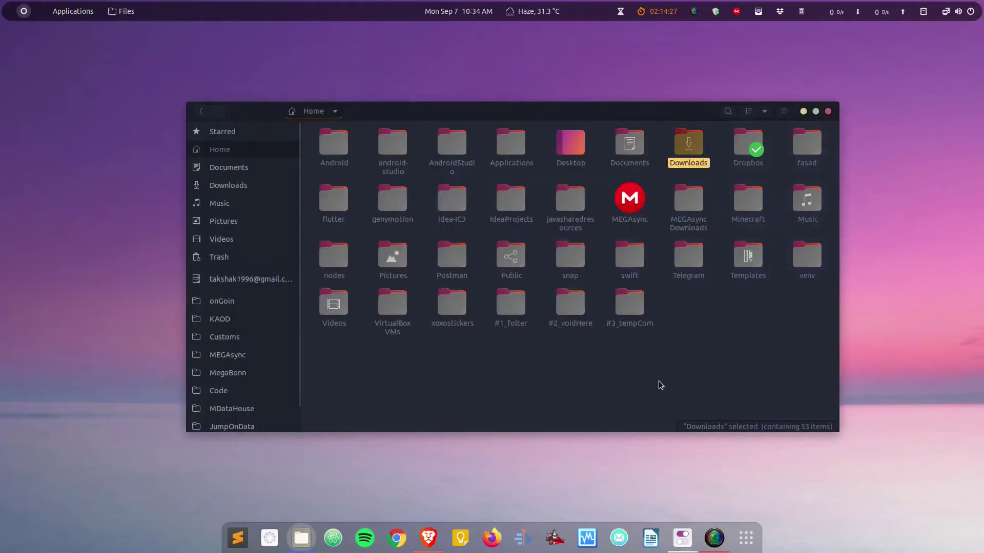
Step: Check the new look in Files by selecting the swift and snap folders and opening Documents
click(660, 385)
click(629, 254)
click(570, 255)
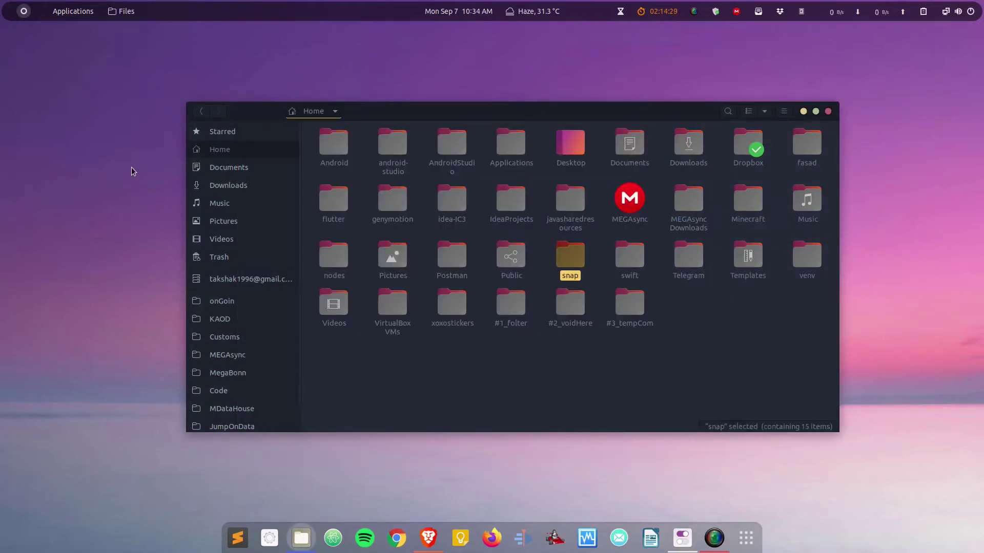
click(241, 174)
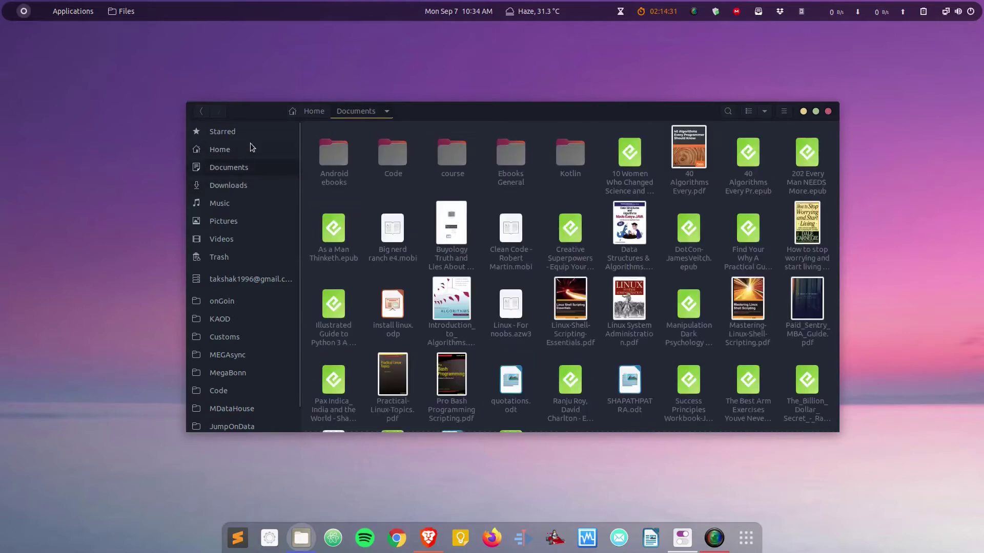
click(252, 148)
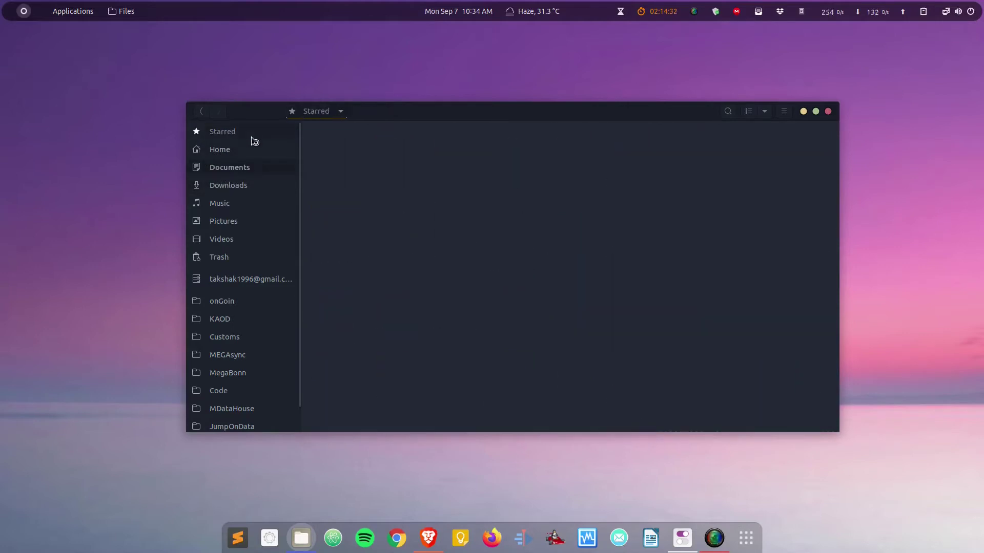
Step: Set the Tweaks Shell theme to Juno-mirage
click(684, 538)
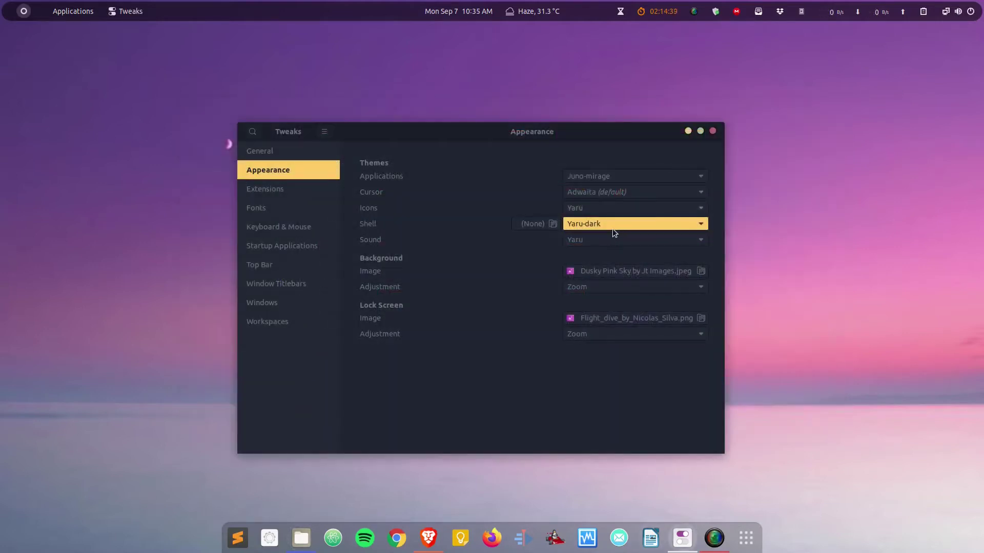
click(613, 229)
click(602, 225)
click(603, 223)
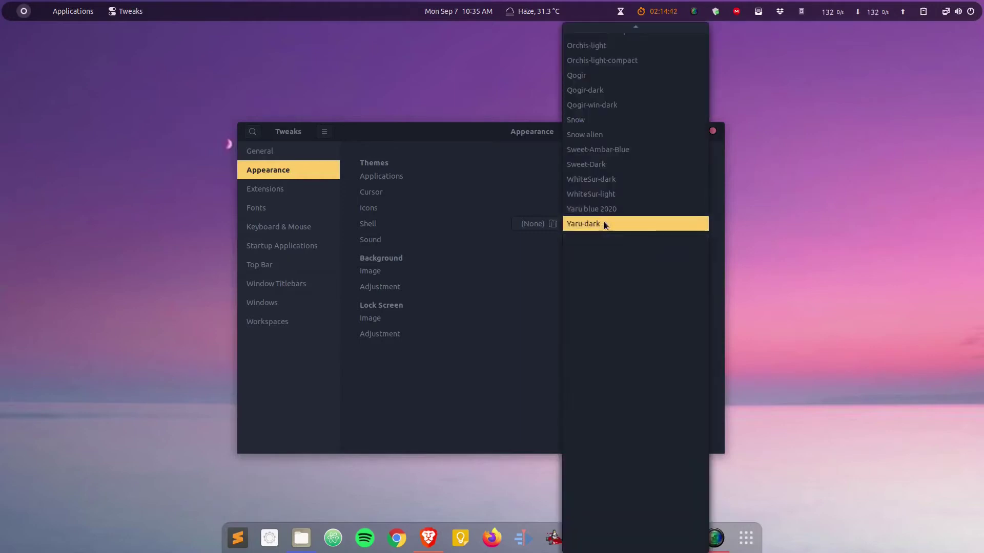
mouse_move(609, 27)
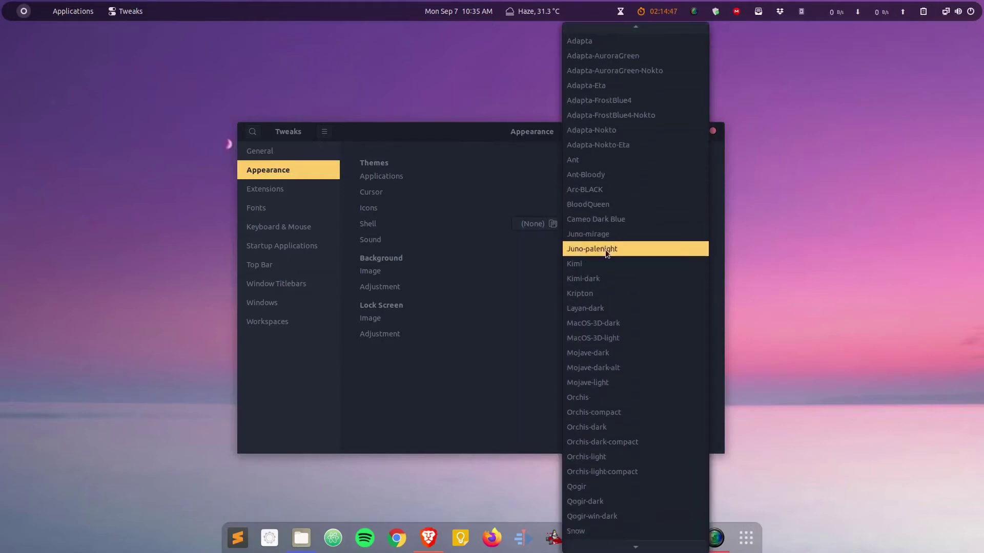
click(610, 244)
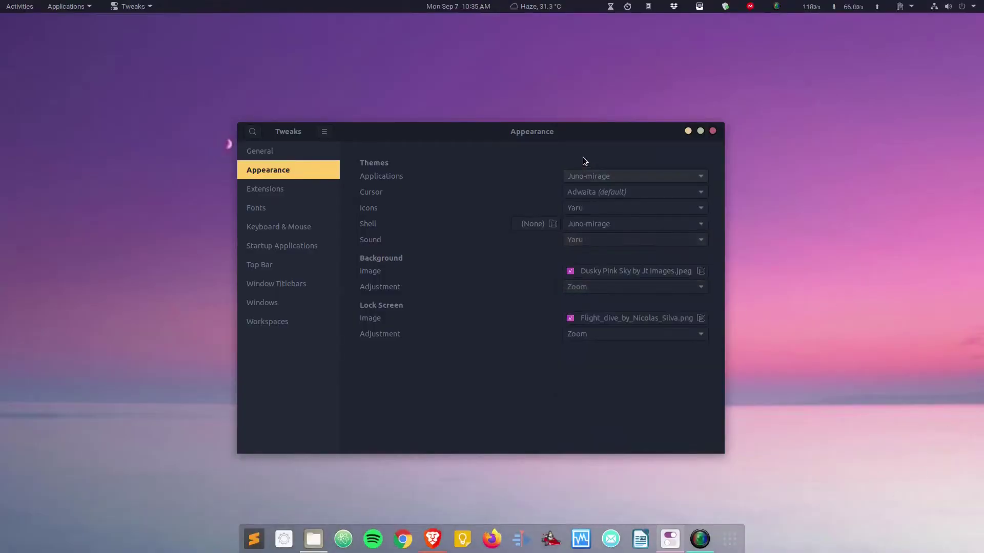
Step: Browse the Tweaks Extensions, Startup Applications, Top Bar and General pages, then close Tweaks
drag(568, 128, 584, 104)
click(324, 168)
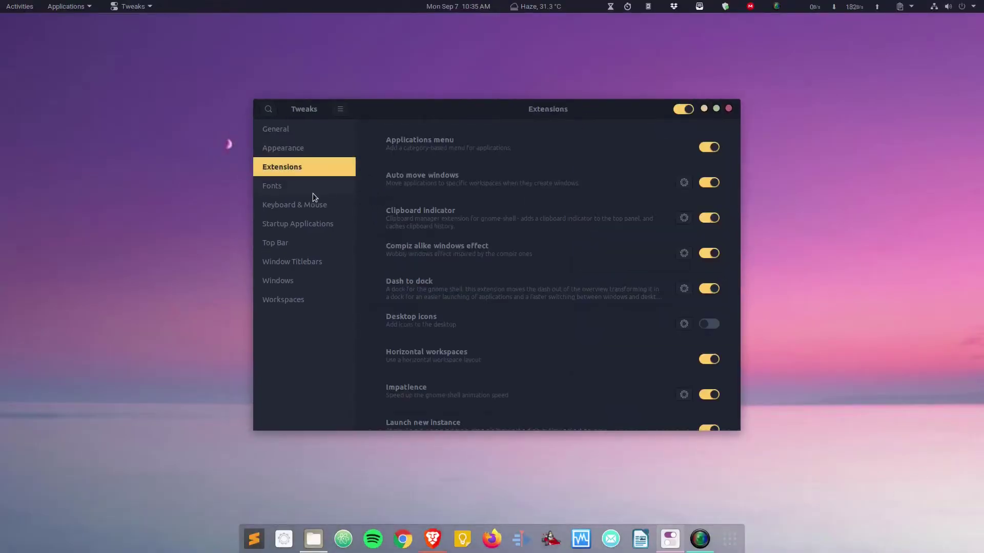
click(306, 222)
click(300, 240)
click(299, 140)
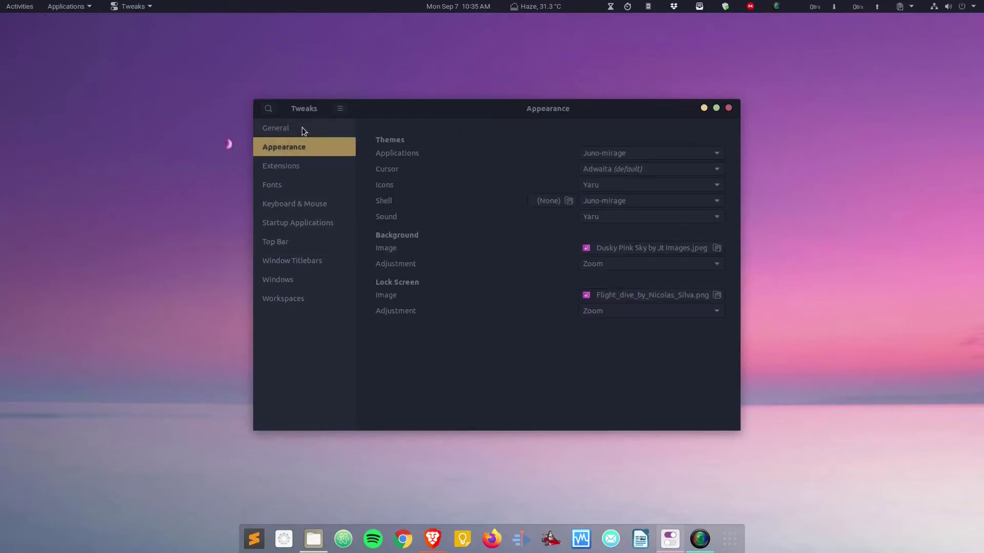
click(302, 127)
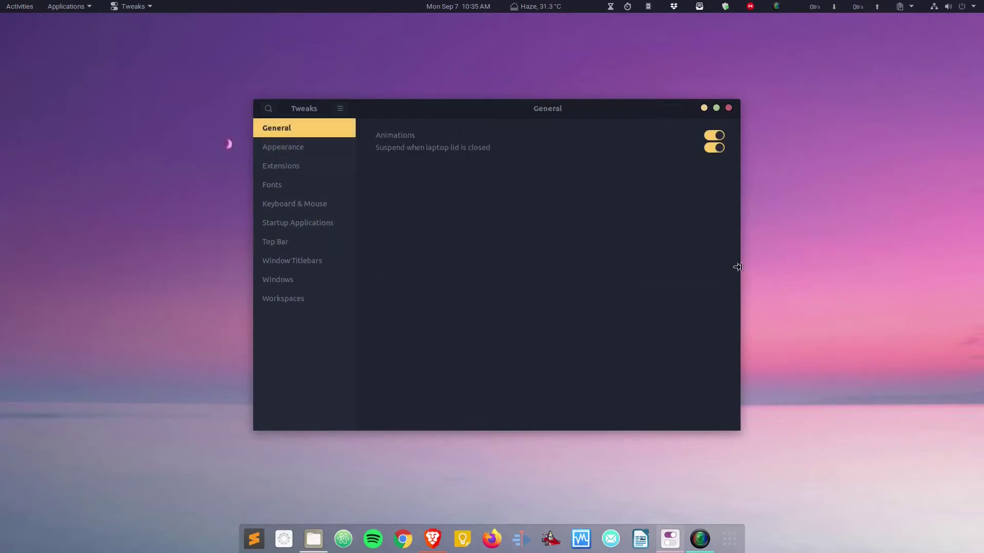
drag(738, 267, 778, 251)
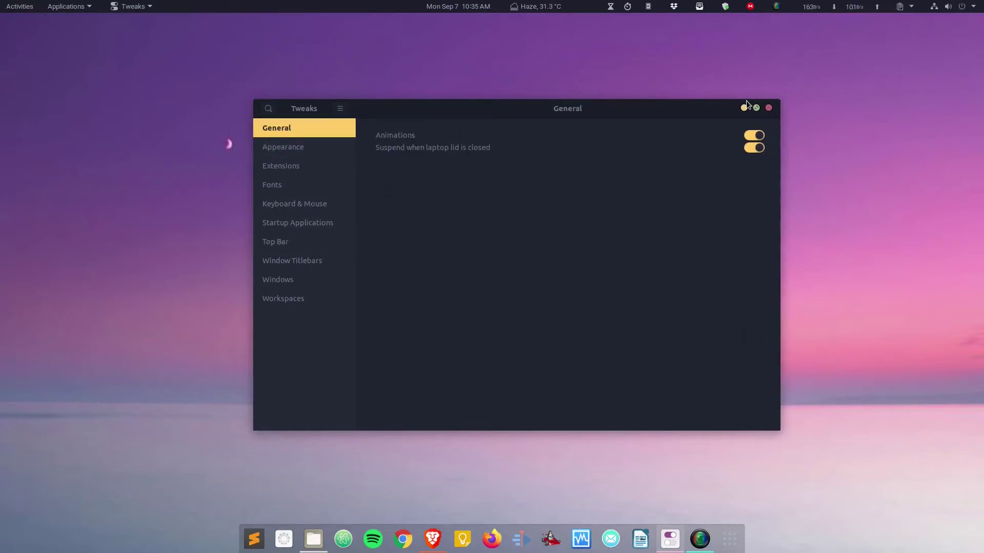
click(768, 108)
Step: Open Files, peek at the calendar and weather popups, and open Settings from the system menu
click(313, 539)
click(473, 8)
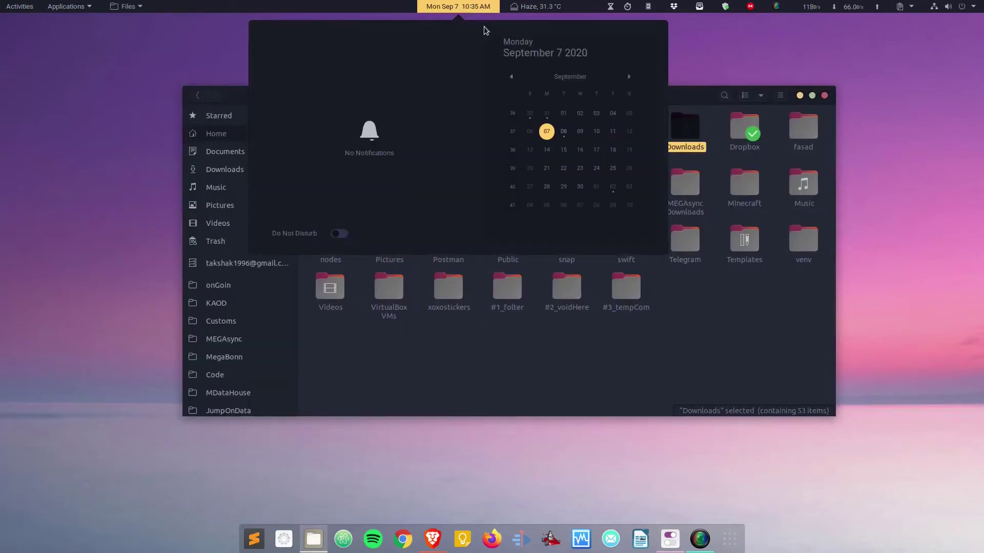
click(536, 6)
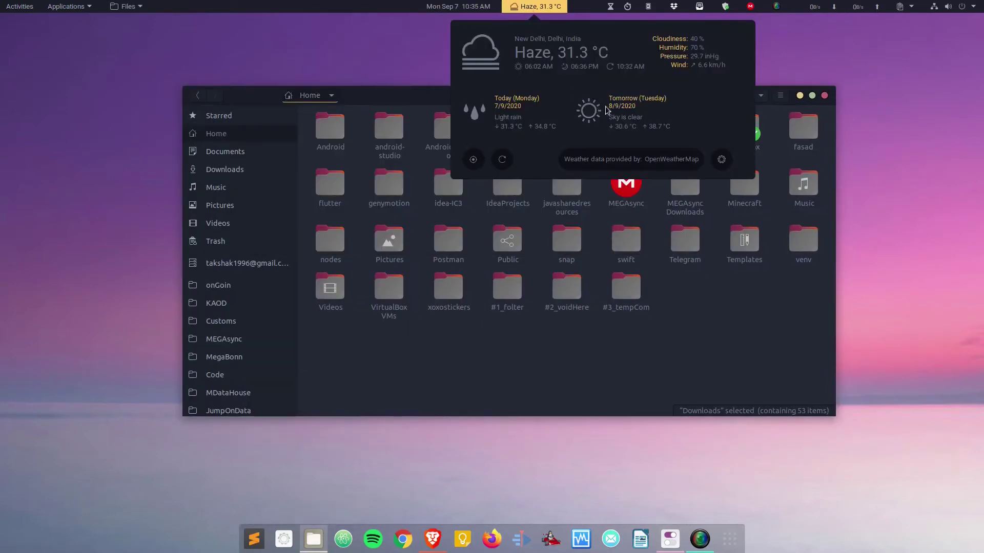
mouse_move(798, 4)
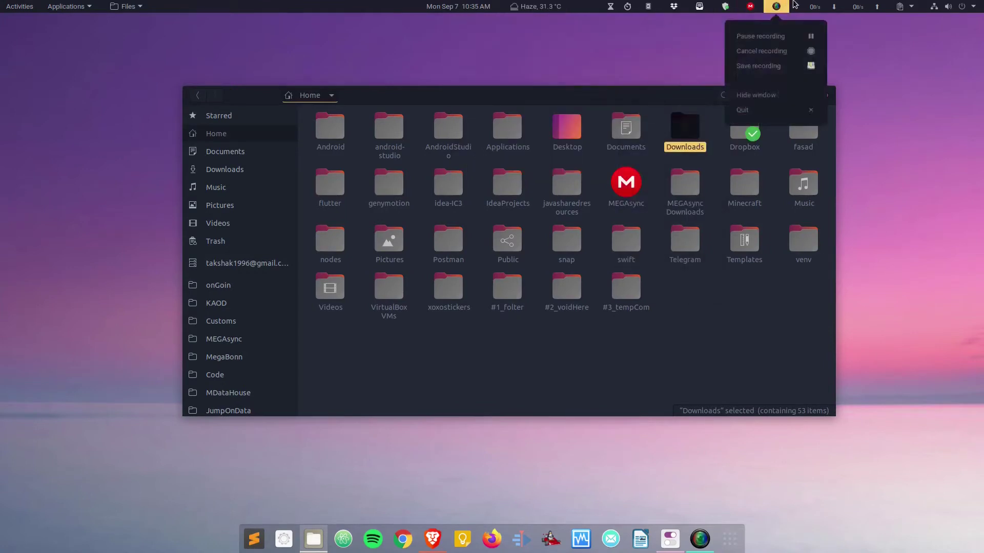
mouse_move(948, 7)
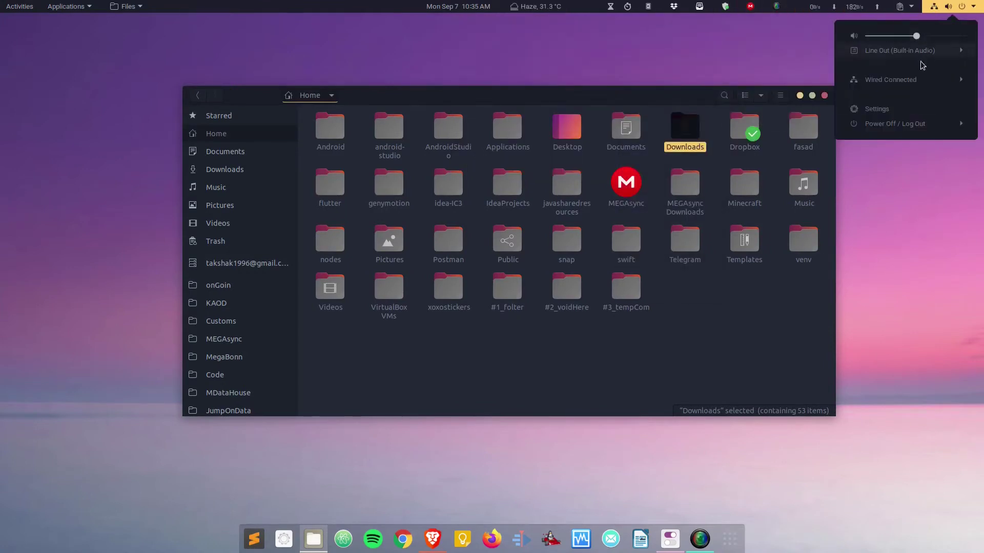
click(904, 110)
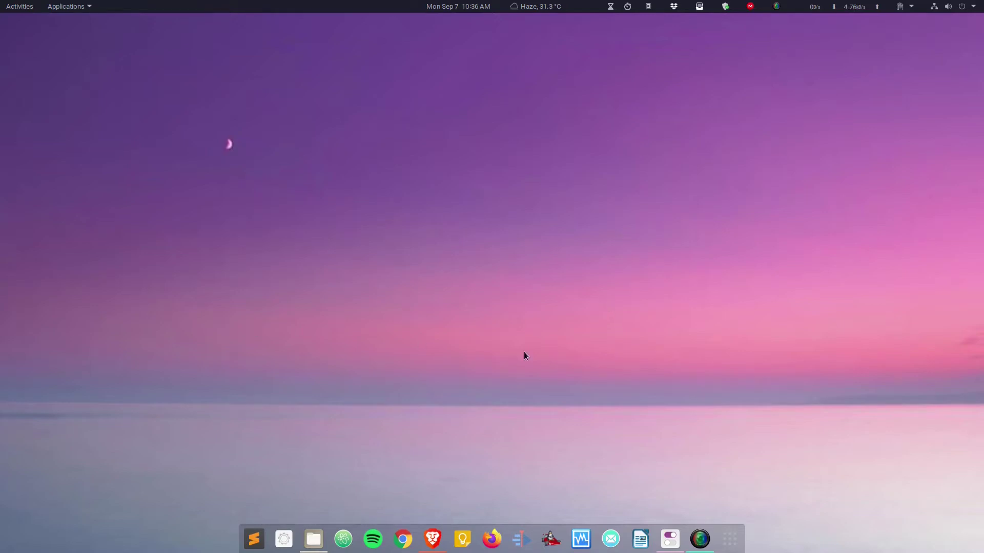
Step: Set both the Applications and Shell themes to Arc-BLACK in Tweaks Appearance
click(667, 536)
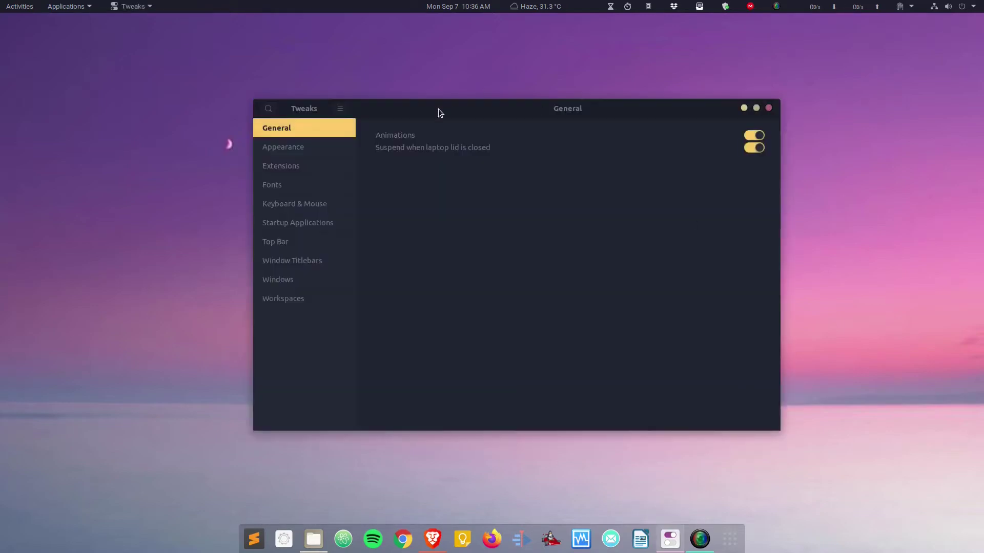
click(334, 144)
click(705, 152)
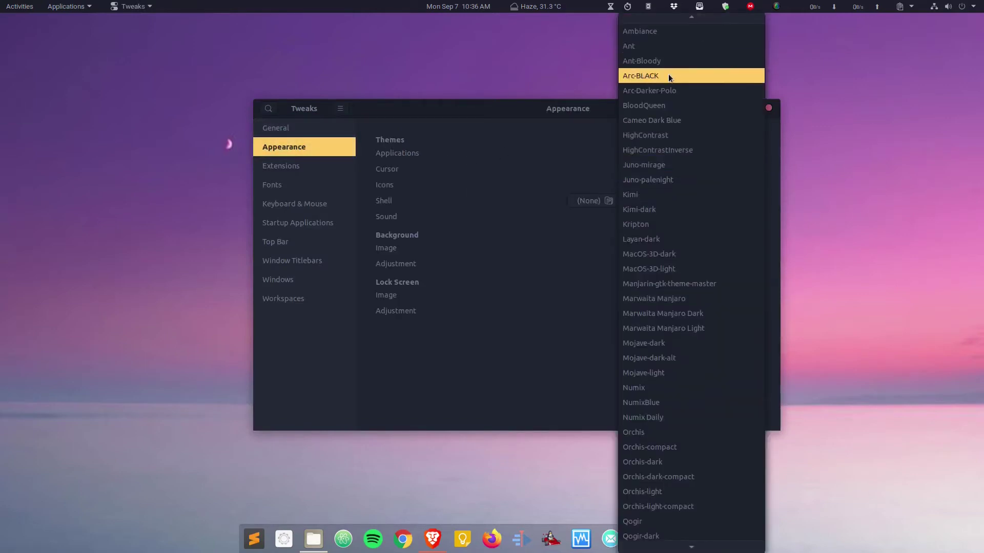
click(668, 76)
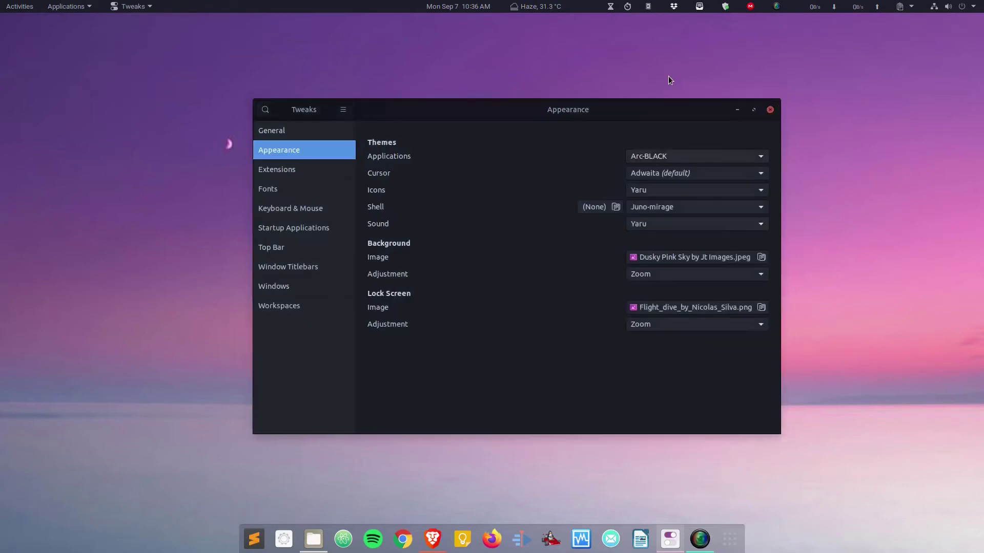
click(682, 206)
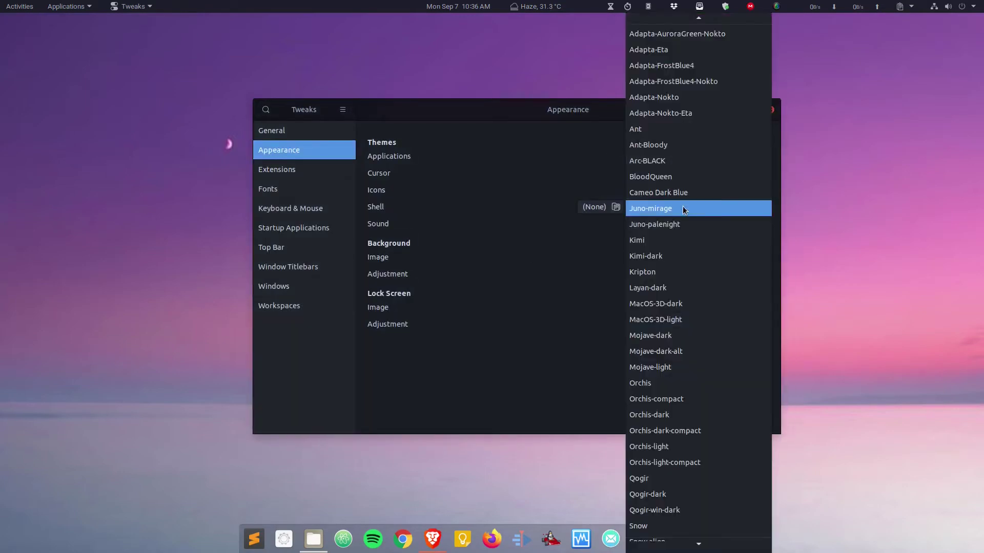
click(691, 160)
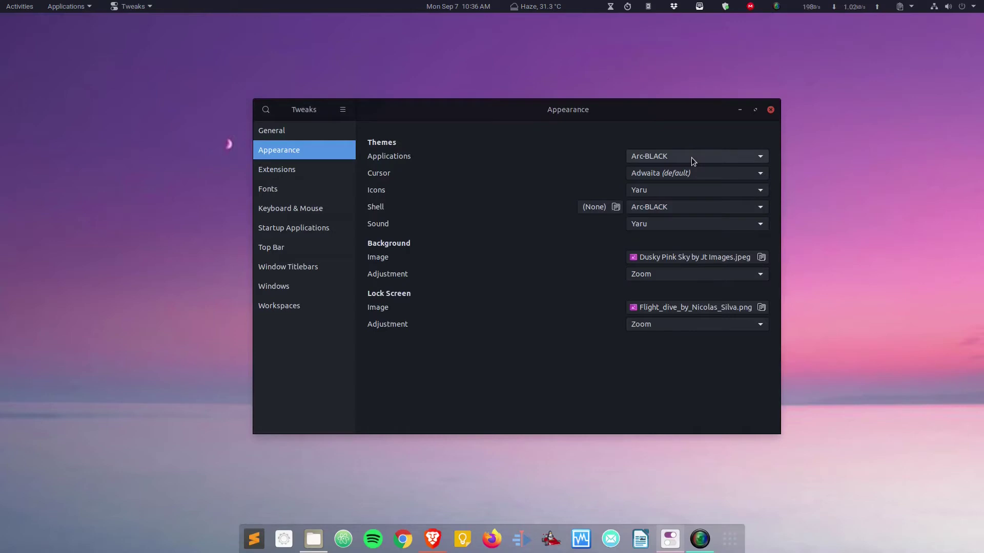
Step: Restart GNOME Shell by running 'r' from the Alt+F2 prompt
click(957, 4)
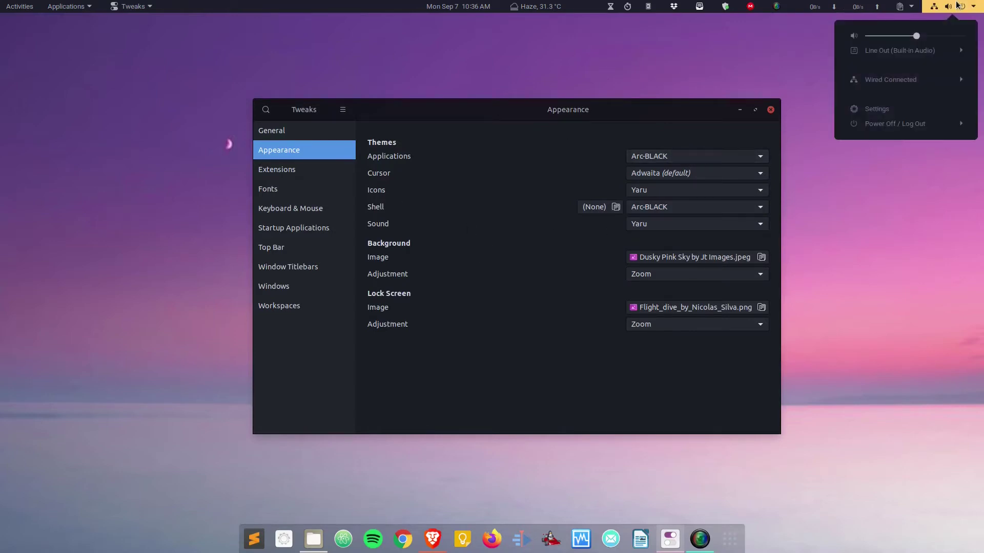
click(624, 77)
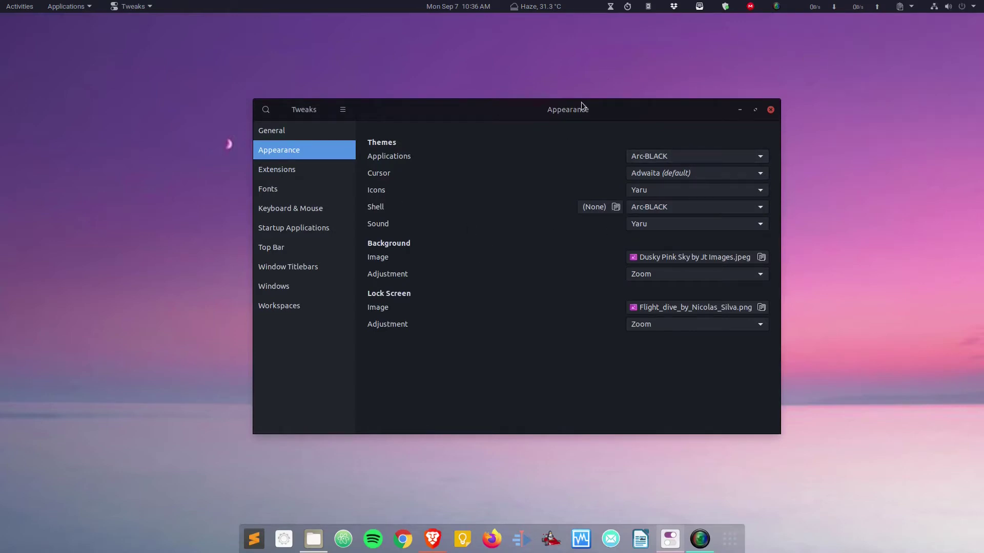
key(alt+F2)
text(r)
key(Return)
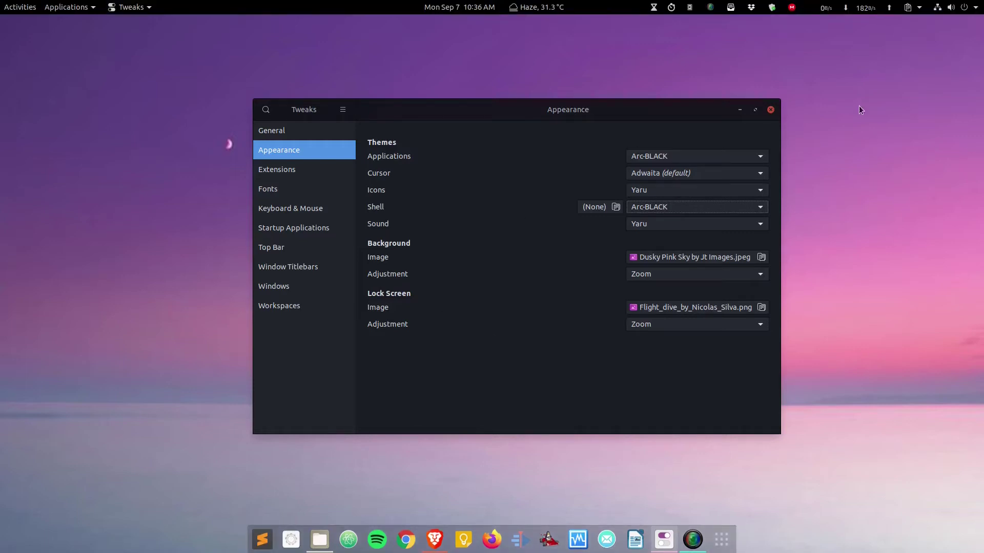
Step: Set the star lord image in Downloads as wallpaper, replacing the existing file
click(320, 540)
click(247, 170)
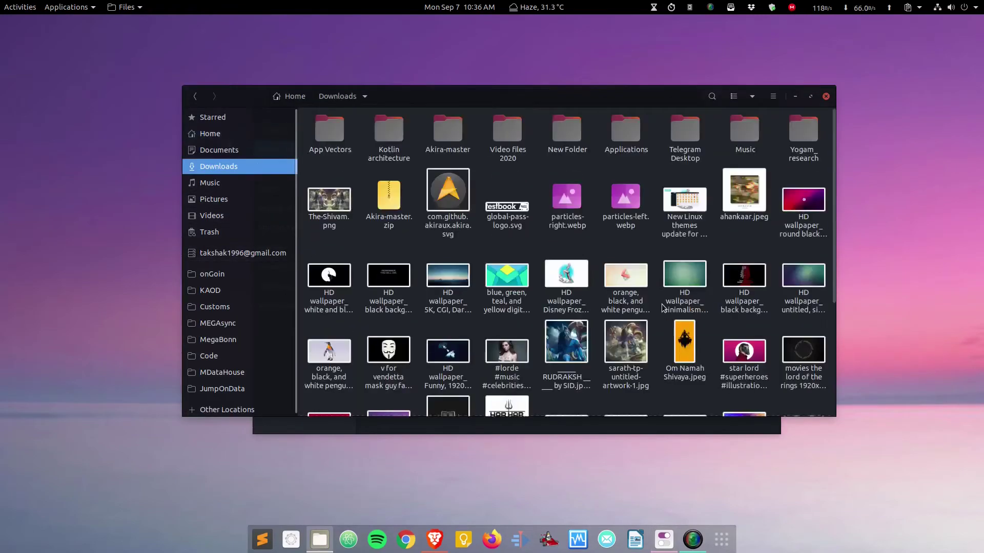
scroll(564, 256, down, 5)
scroll(564, 257, up, 4)
right_click(749, 285)
click(794, 418)
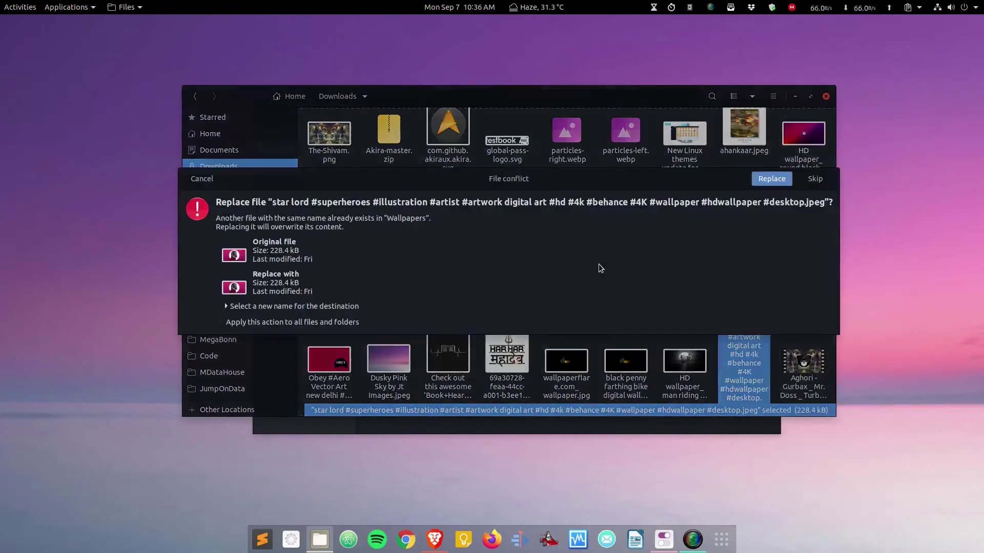
click(767, 184)
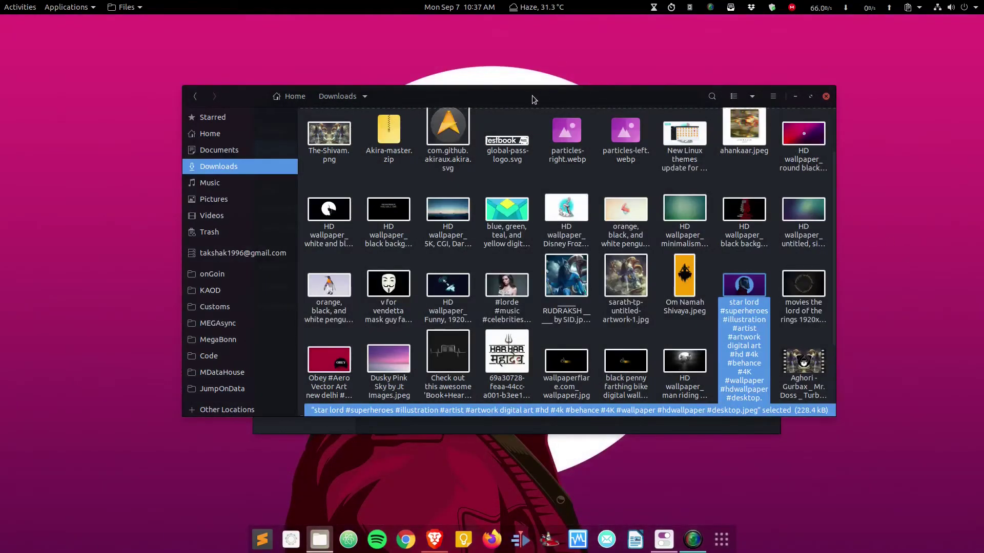
Step: Return Files to Home, minimize it, and glance at the weather forecast
drag(530, 97, 503, 73)
click(176, 111)
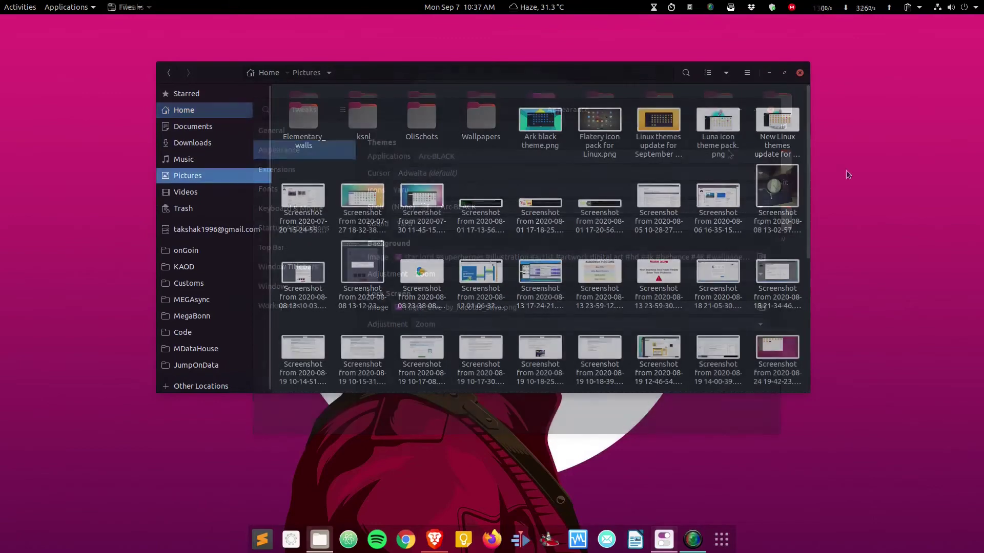
click(769, 73)
click(527, 5)
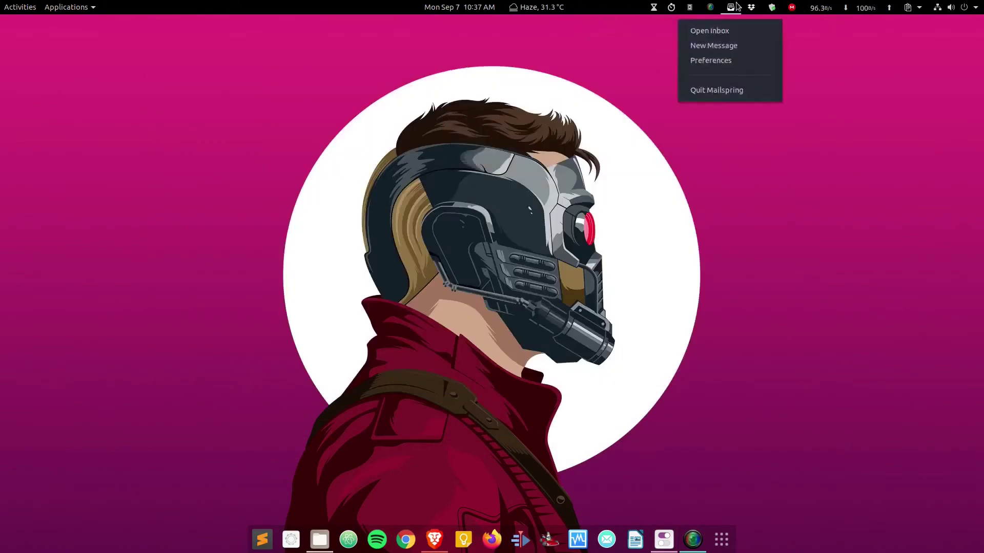
click(601, 211)
Step: Launch Calendar from the app launcher with 'cale', then close it
key(ctrl+space)
text(cale)
key(Return)
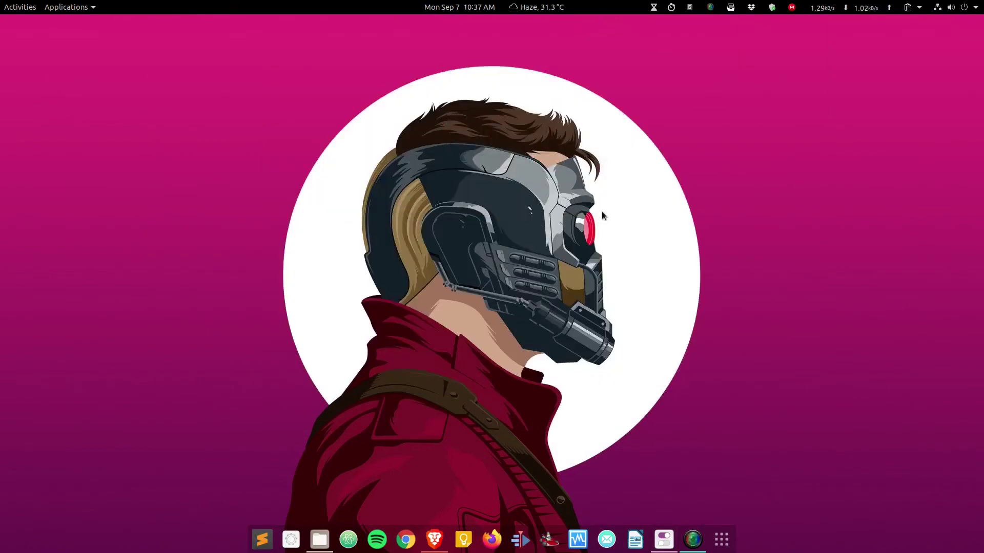
click(832, 87)
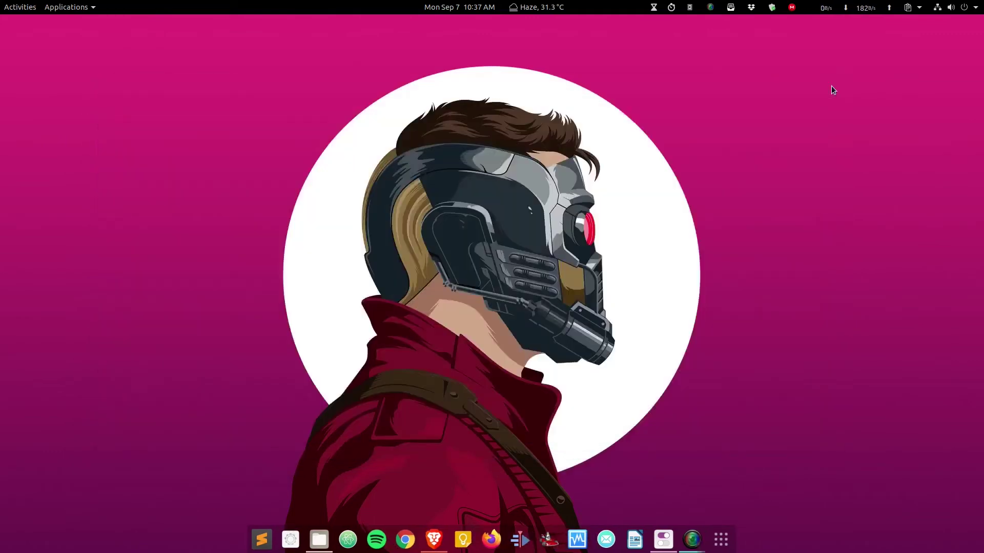
Step: Launch Calculator from the app launcher, close it, and restore Brave with the themes article
key(ctrl+space)
text(cak)
key(BackSpace)
text(l)
key(Down)
key(Return)
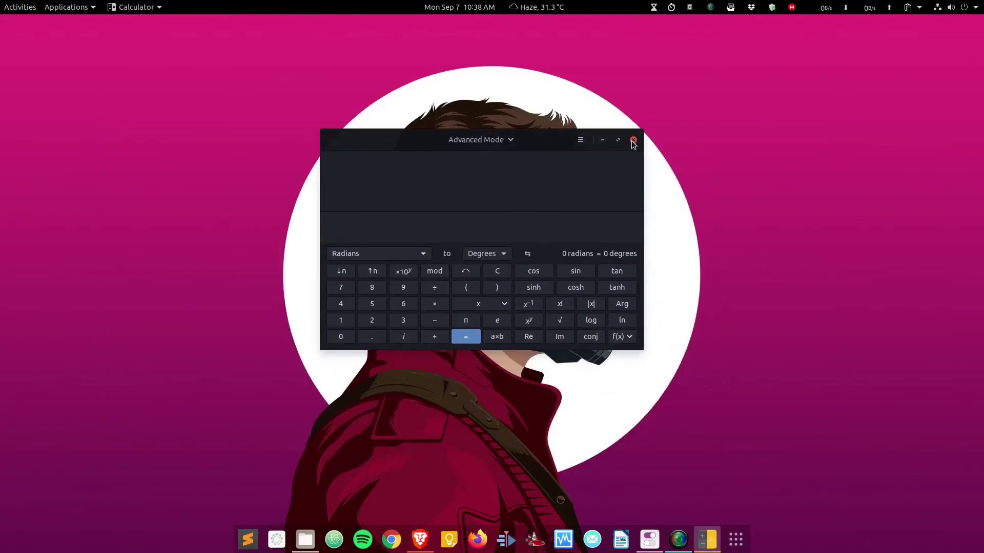
click(633, 141)
click(436, 538)
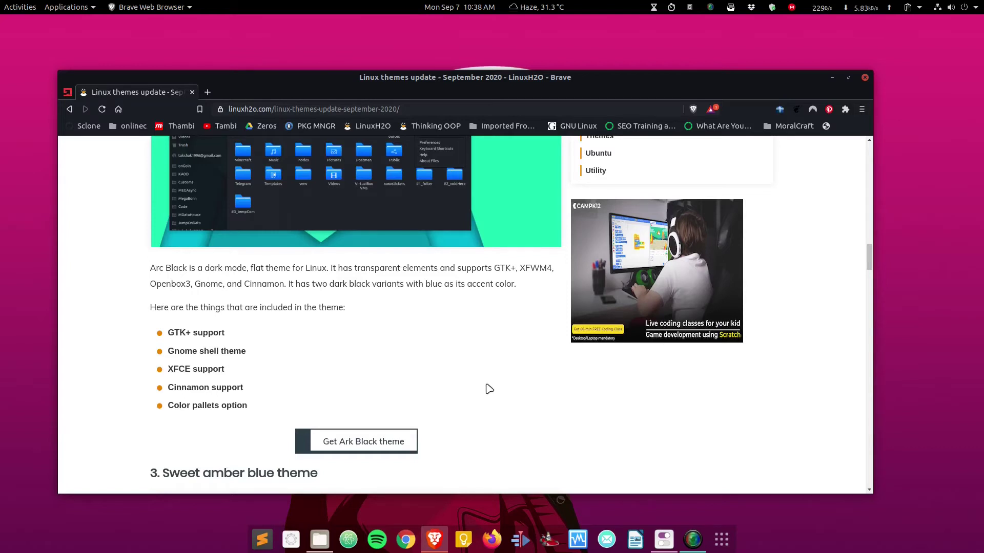
Step: Scroll to '3. Sweet amber blue theme' in the article and minimize Brave
scroll(489, 389, down, 6)
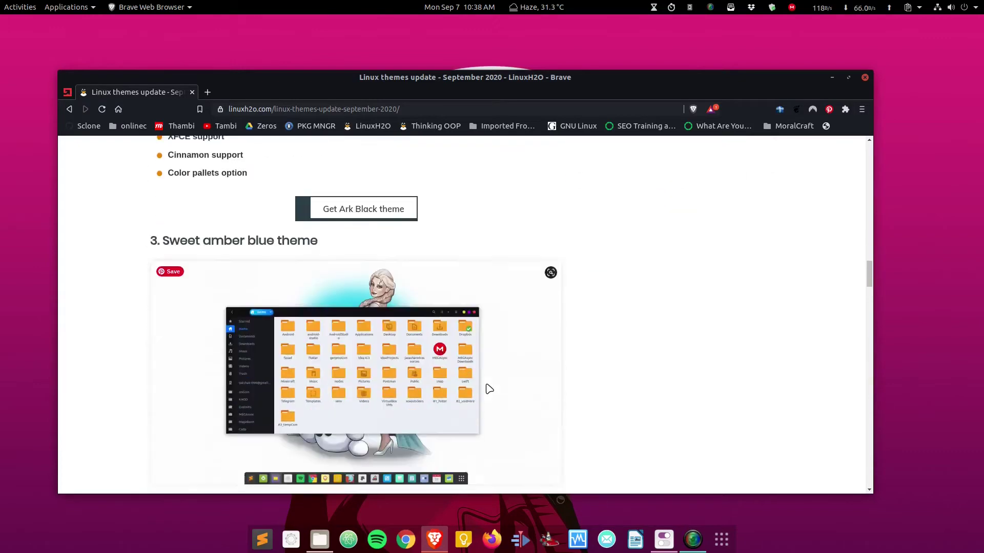
click(832, 79)
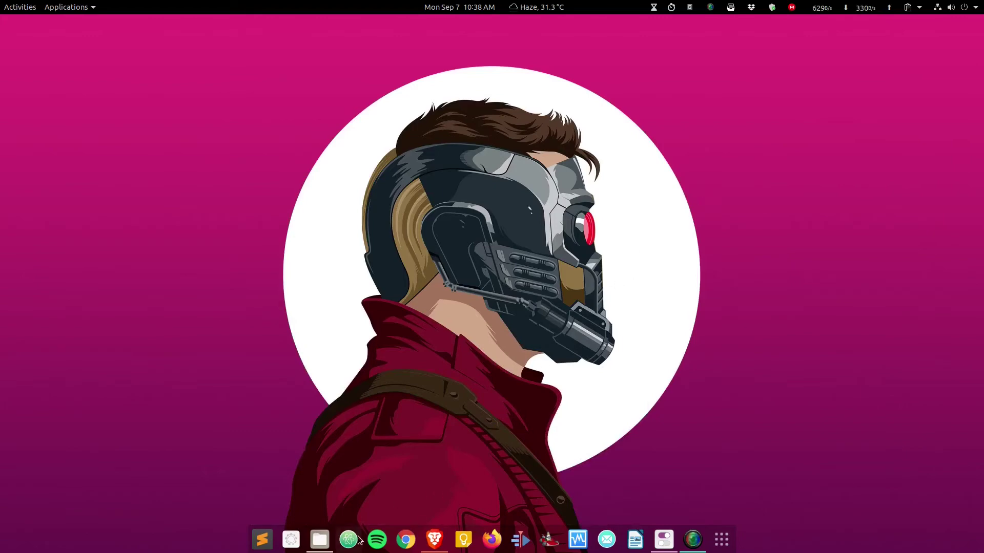
Step: Set the Frozen Elsa and Olaf image in Downloads as wallpaper, overwrite the old copy, and go Home
click(318, 541)
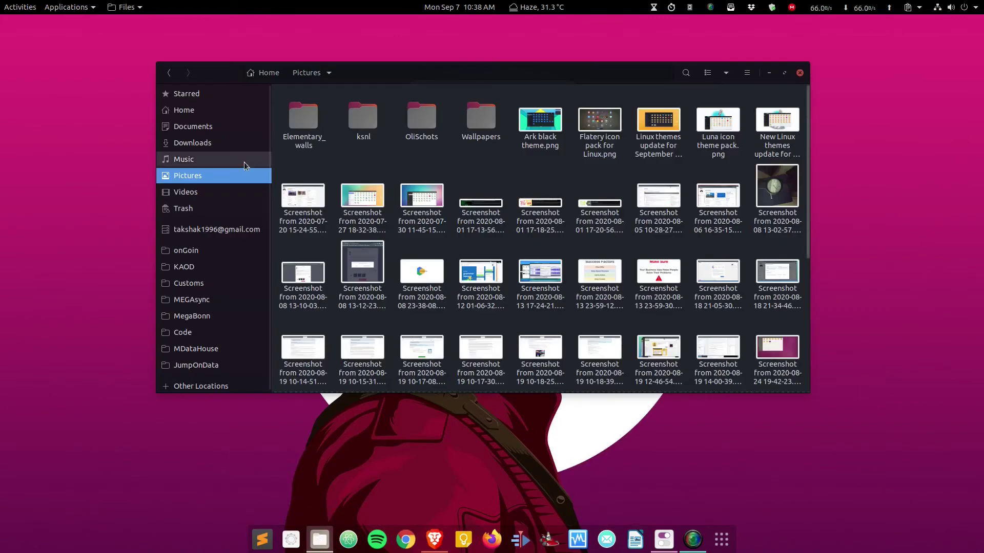
click(204, 142)
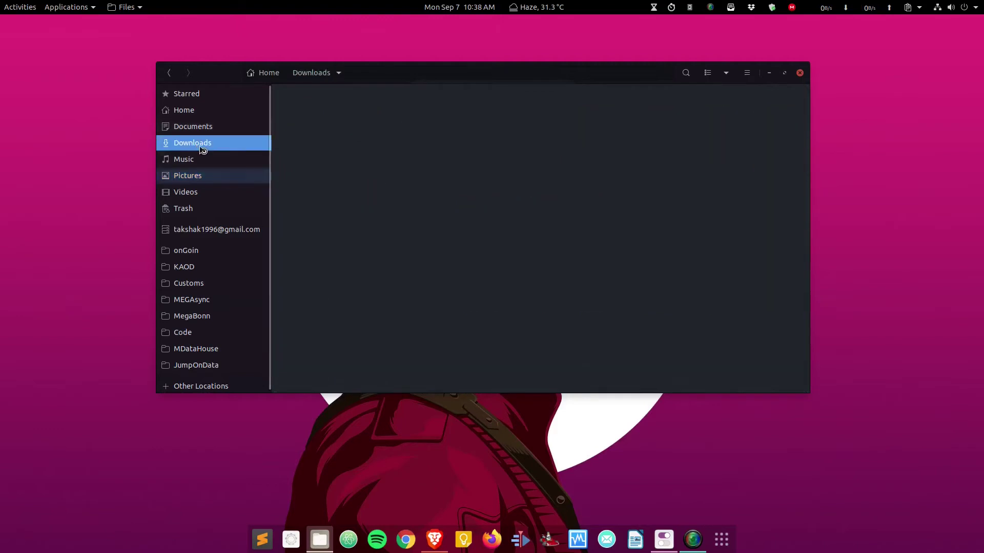
scroll(623, 303, down, 3)
scroll(622, 303, up, 3)
right_click(551, 252)
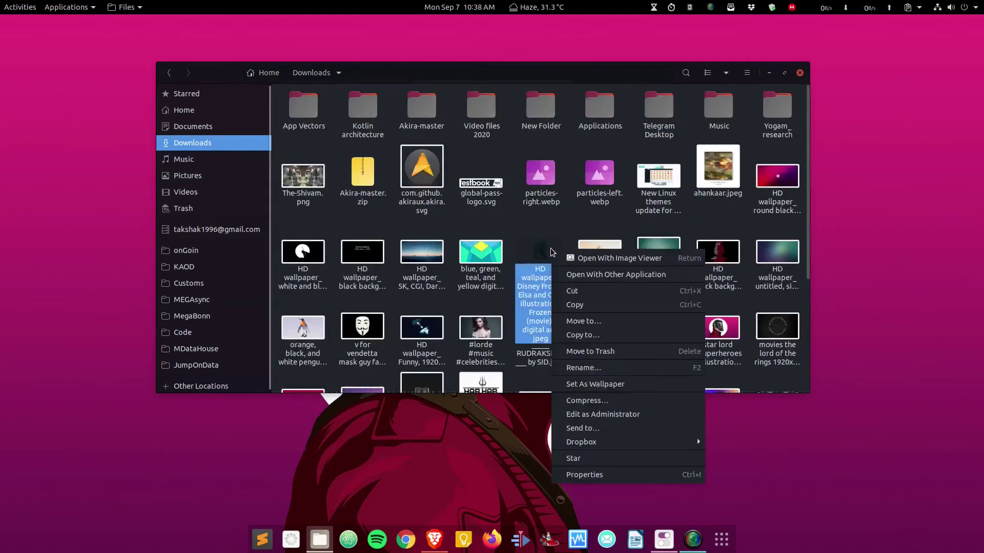
click(615, 384)
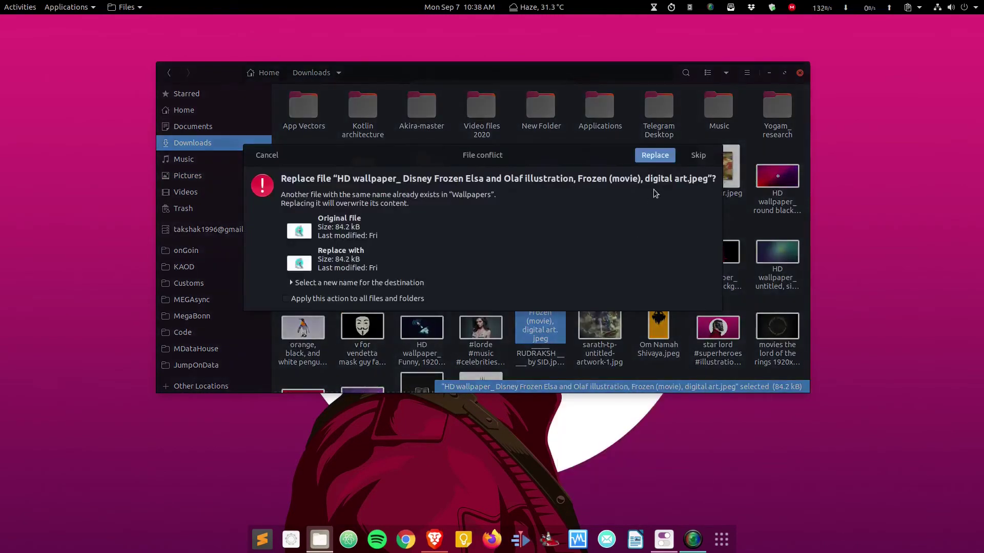
click(655, 156)
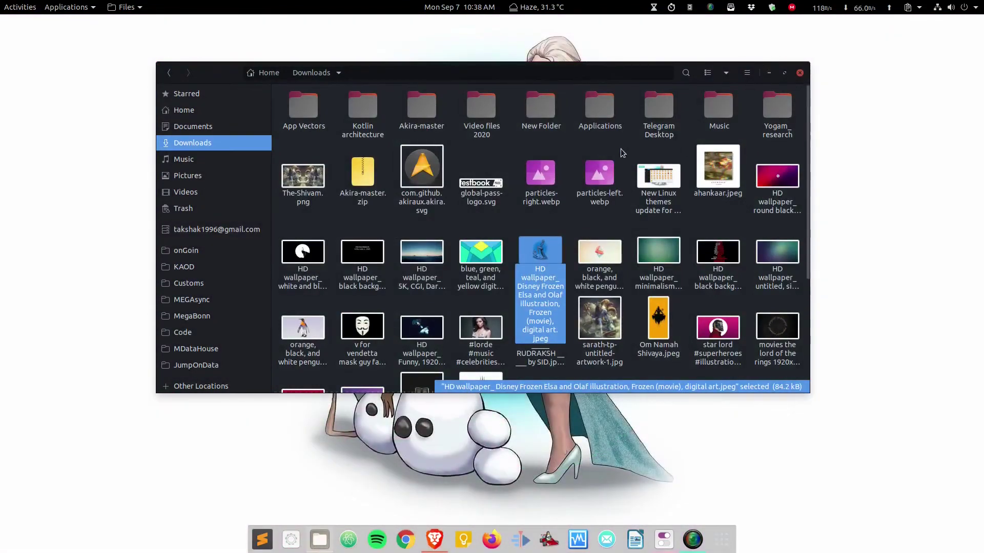
click(183, 109)
drag(408, 73, 411, 90)
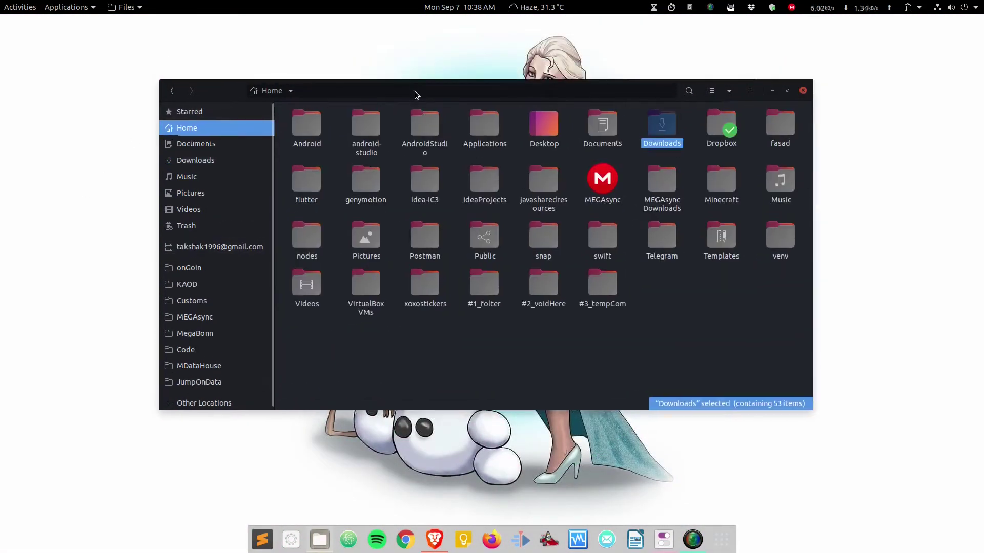
Step: In Tweaks Appearance, set the Applications theme to Sweet-Ambar-Blue
click(664, 539)
click(525, 152)
click(525, 151)
click(525, 152)
scroll(518, 520, down, 6)
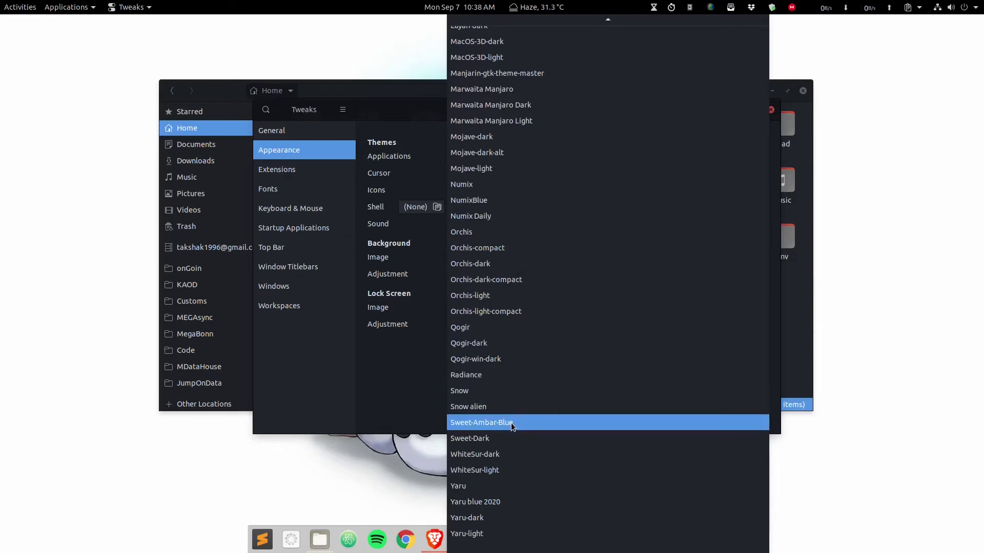
click(511, 424)
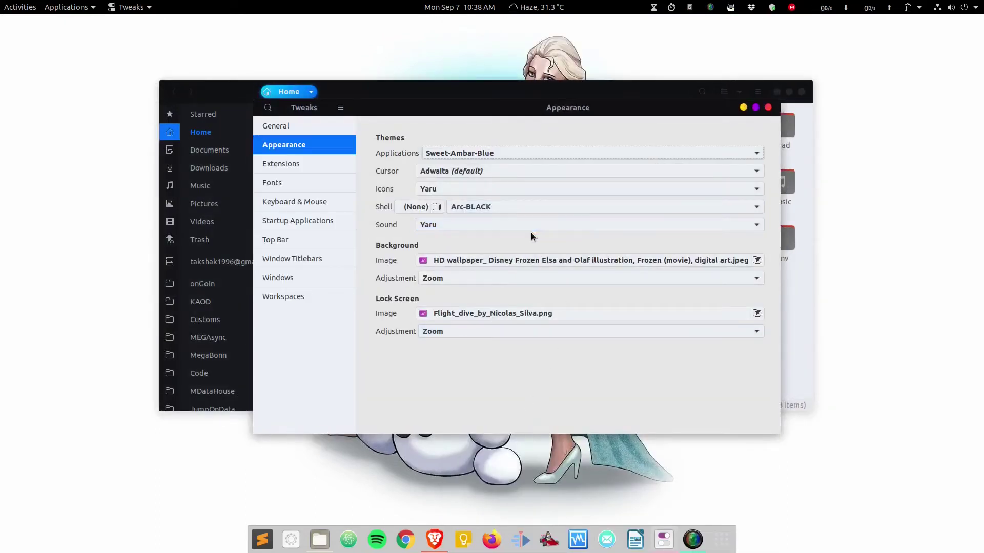
Step: Switch the icon theme to Papirus and set the Shell theme to Sweet-Ambar-Blue
drag(526, 108, 589, 148)
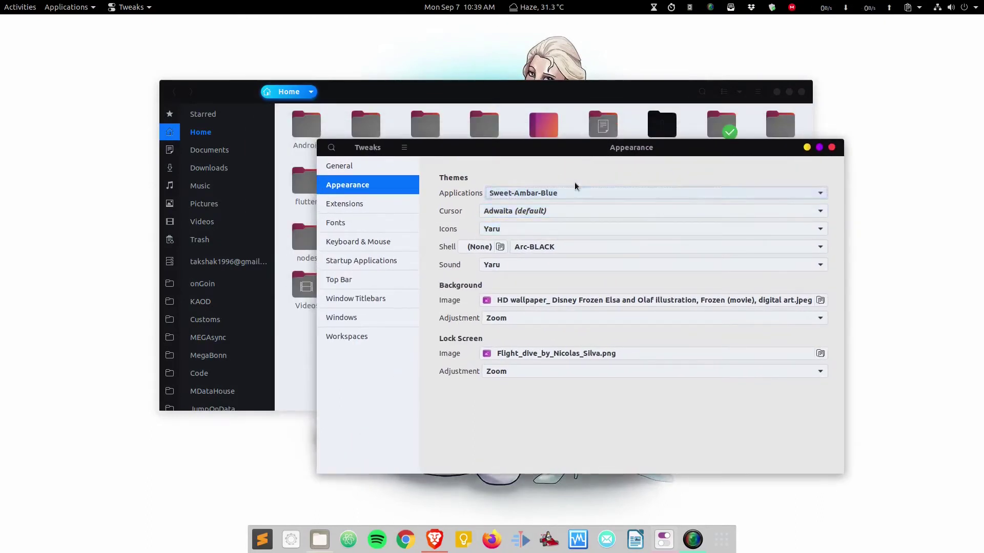
click(574, 230)
scroll(569, 128, up, 5)
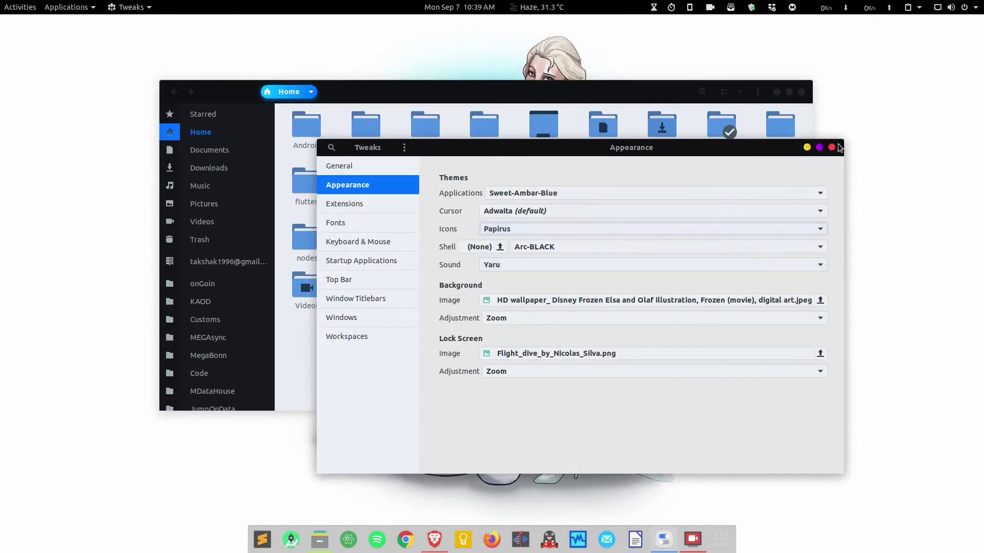
click(718, 247)
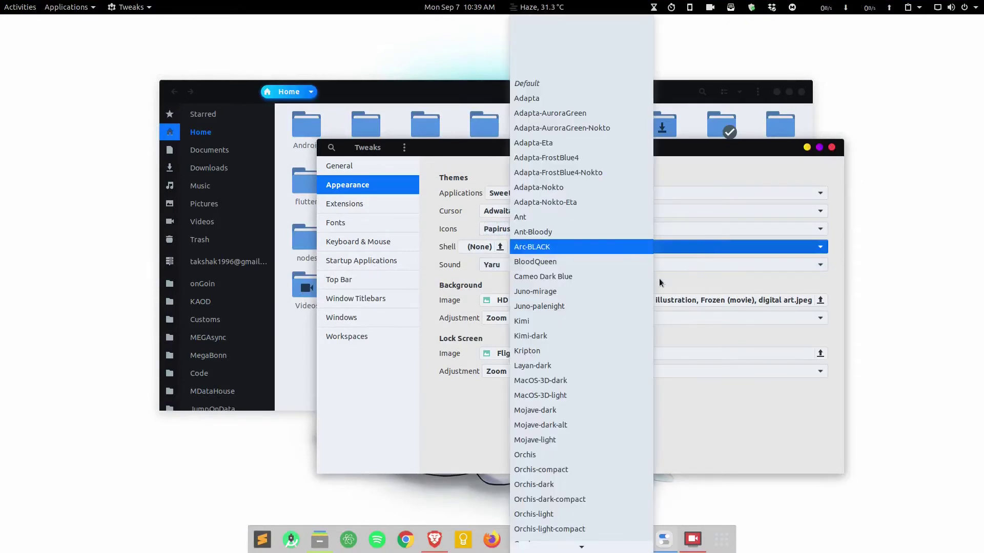
click(569, 460)
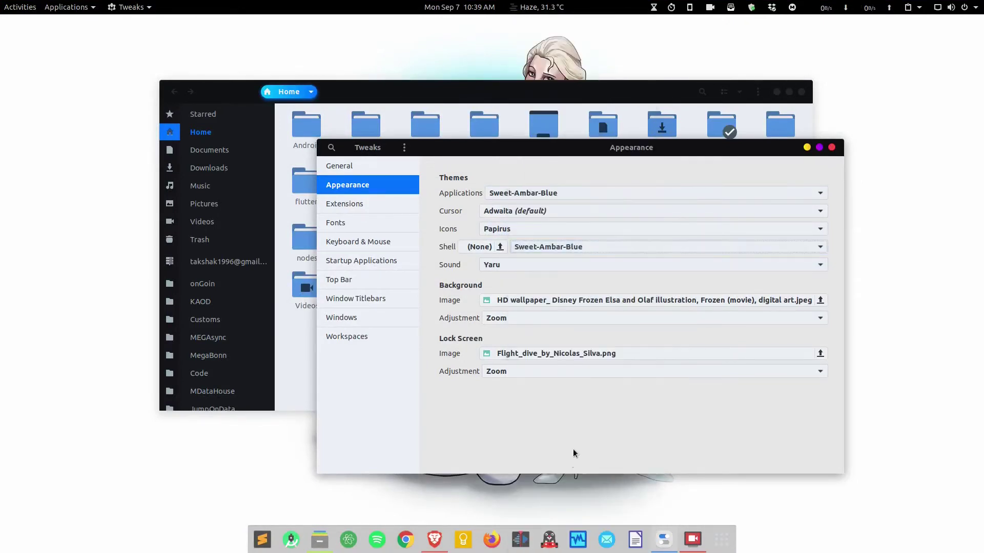
Step: Minimise Tweaks and browse Documents, Music and Pictures in Files before returning to Home
click(807, 147)
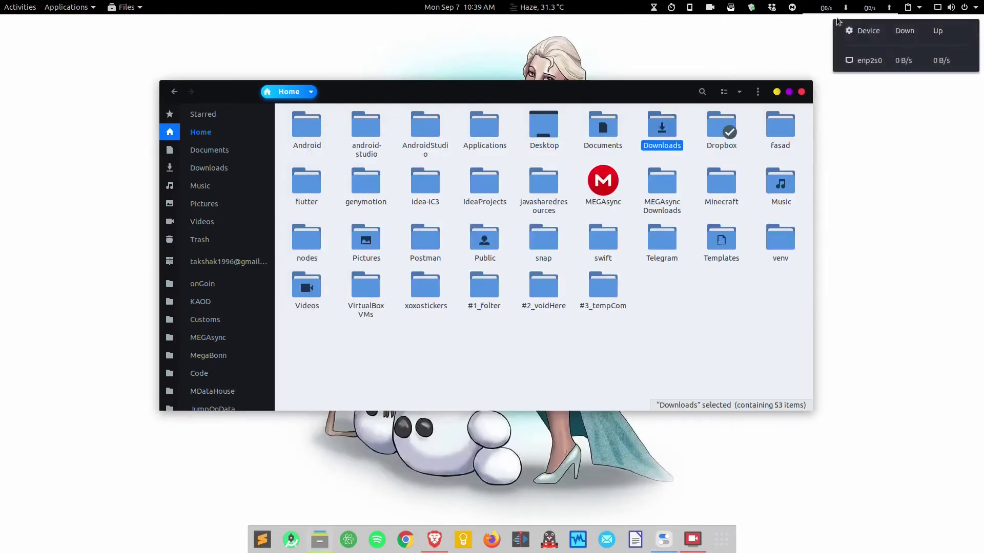
click(653, 377)
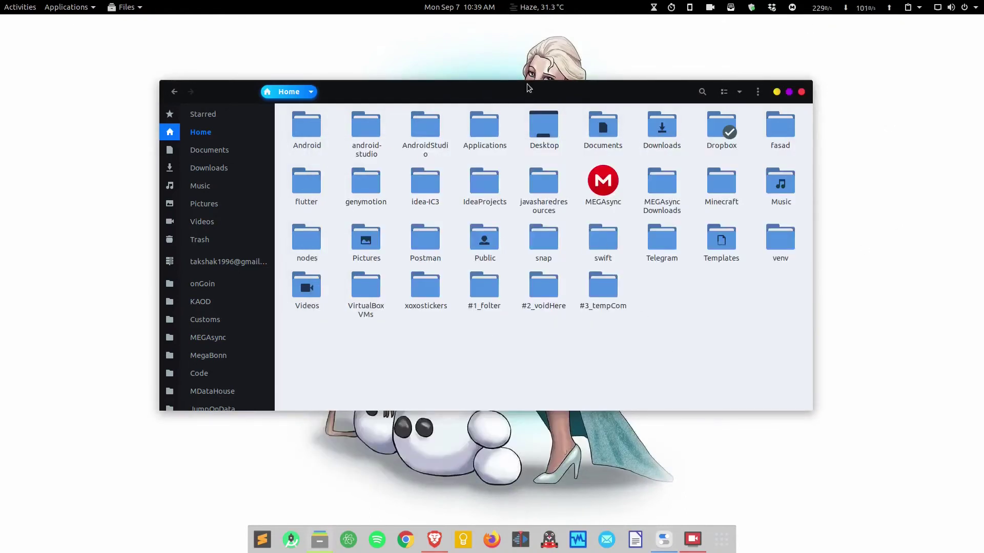
drag(527, 88, 528, 110)
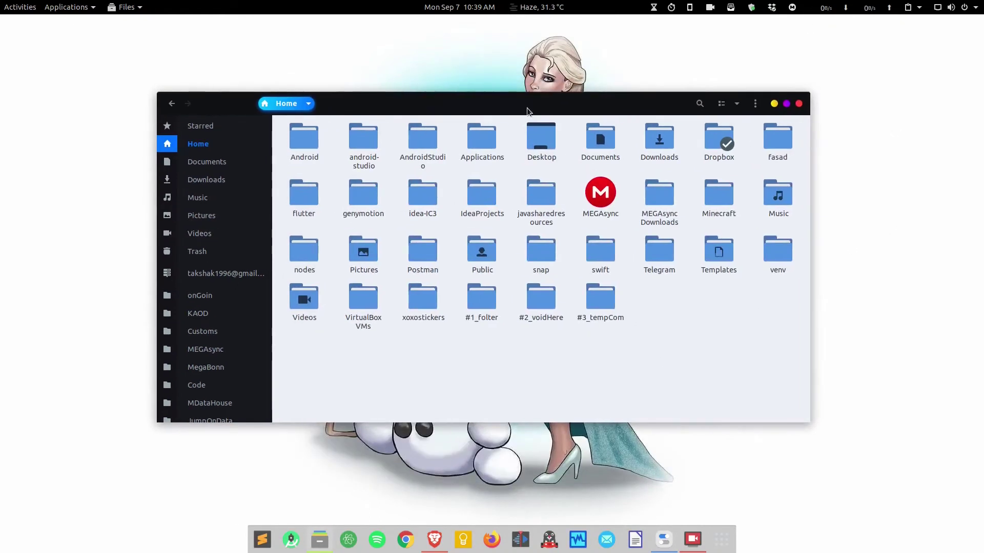
click(207, 162)
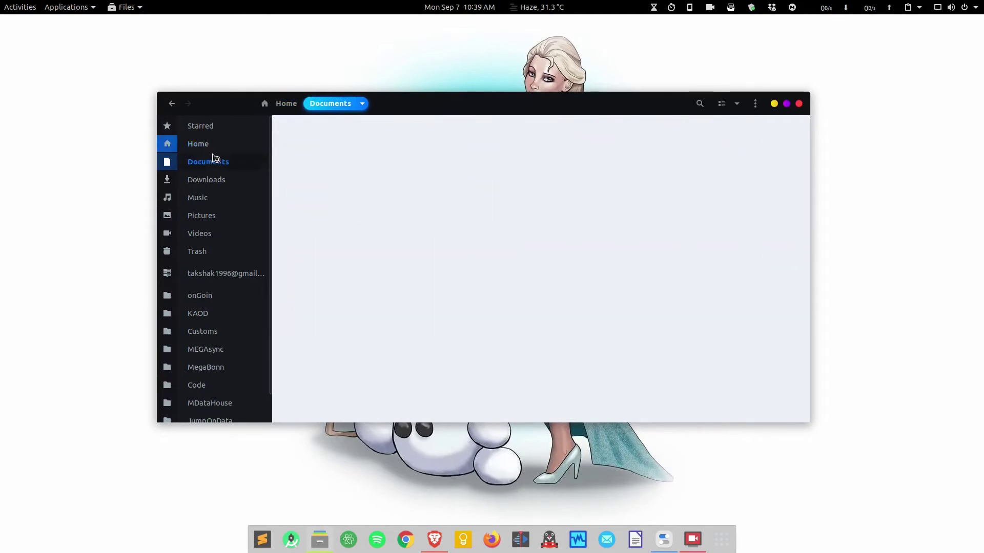
click(202, 197)
click(202, 216)
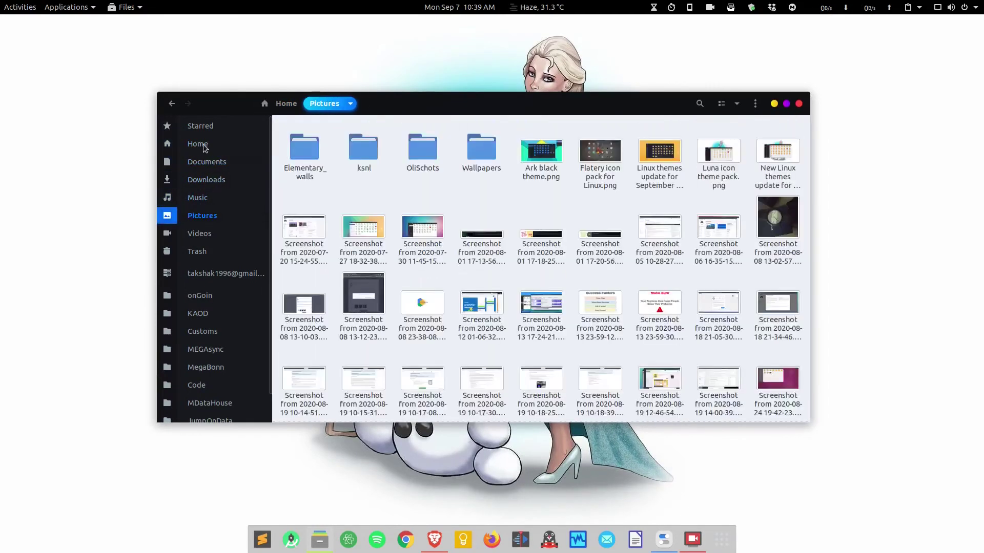
click(199, 144)
Step: Glance at the system status menu and calendar panel, then dismiss them and clear the selection
click(972, 6)
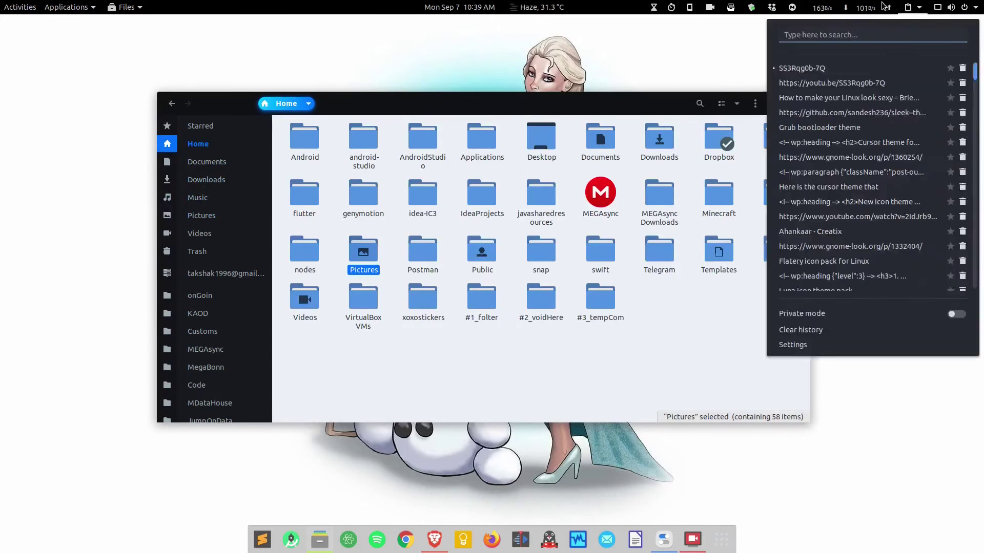
mouse_move(731, 7)
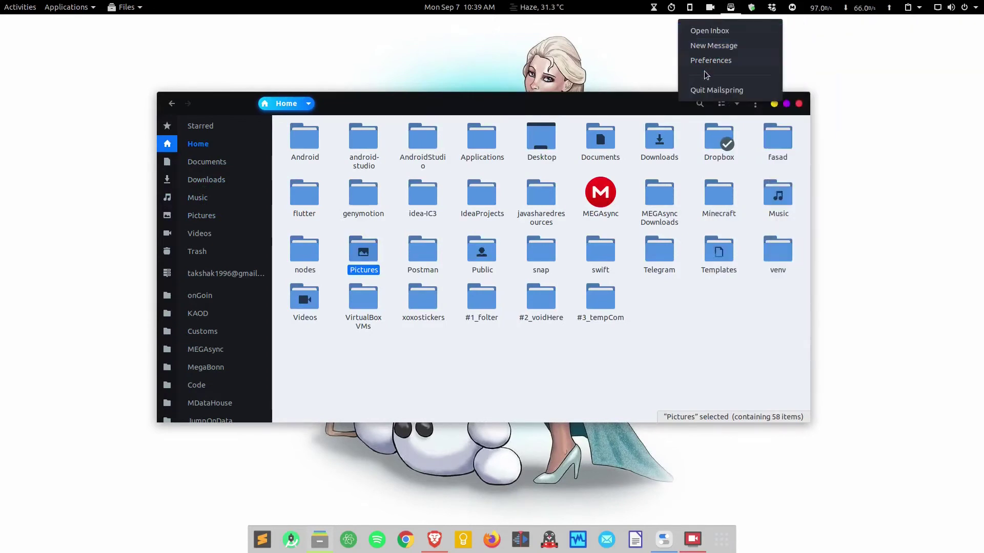
mouse_move(459, 4)
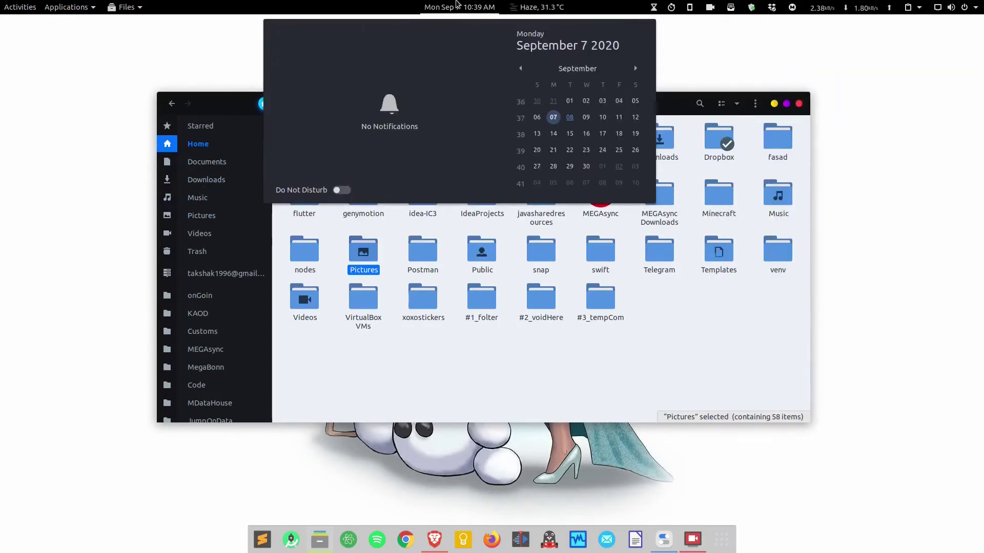
click(123, 51)
click(638, 391)
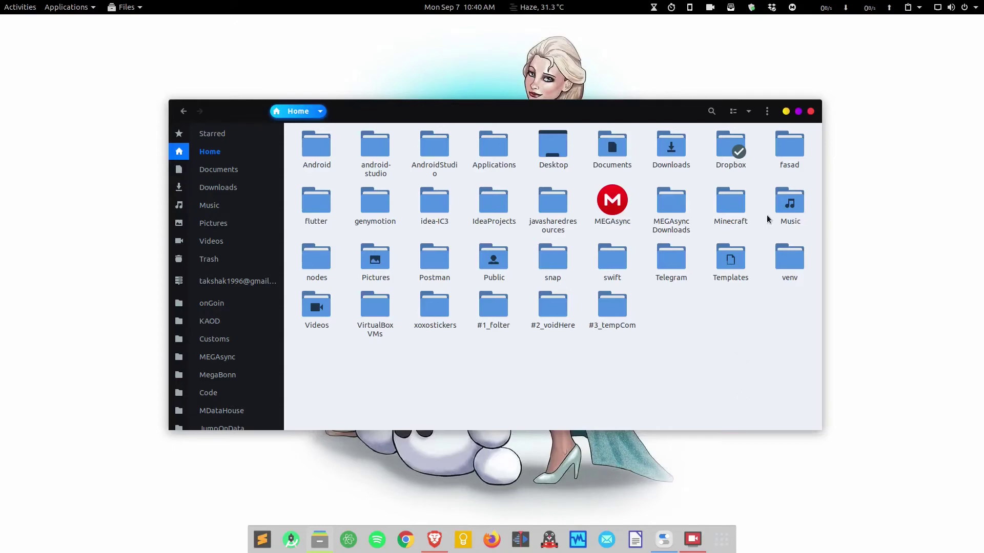
Step: Reopen Tweaks and change the icon theme from Papirus to Luna-Dark
click(664, 539)
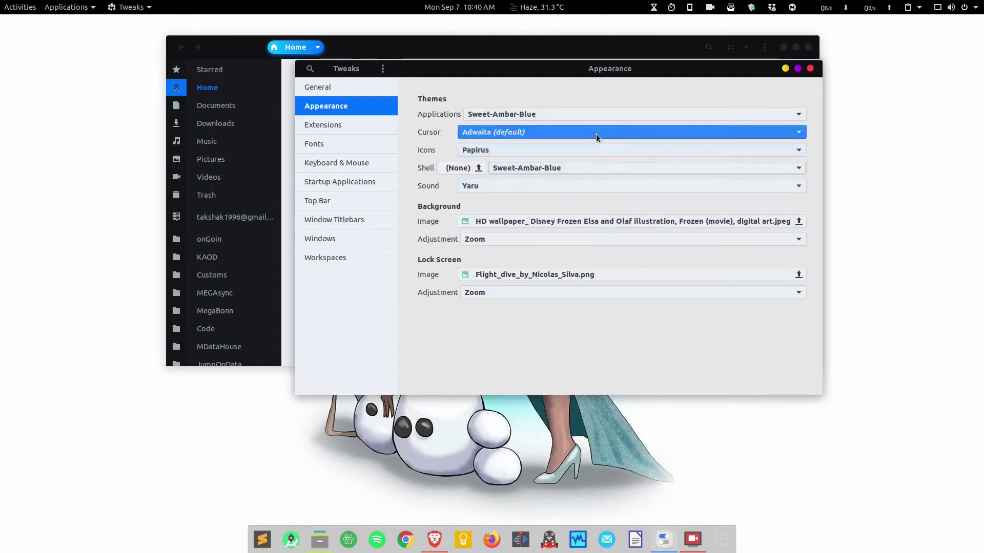
click(584, 150)
mouse_move(590, 20)
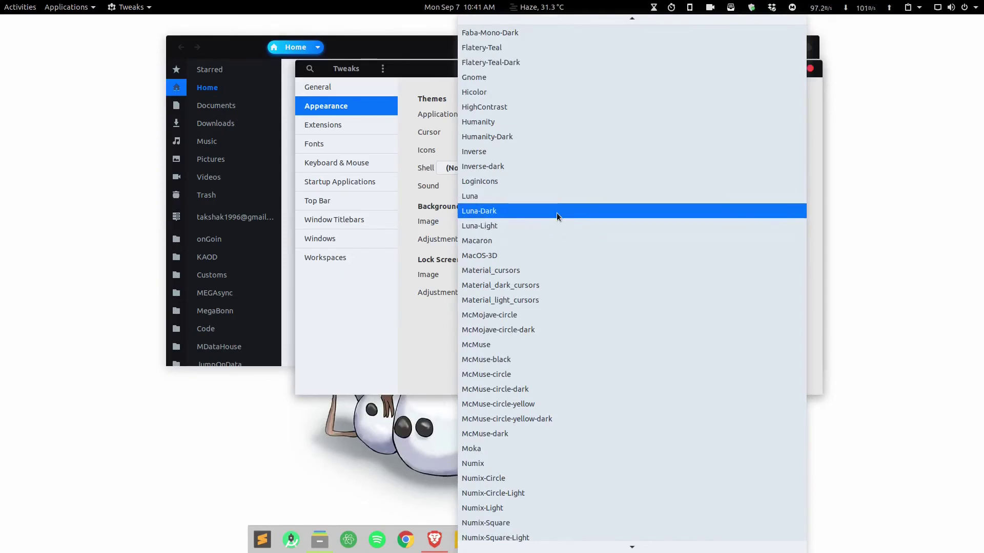
key(Escape)
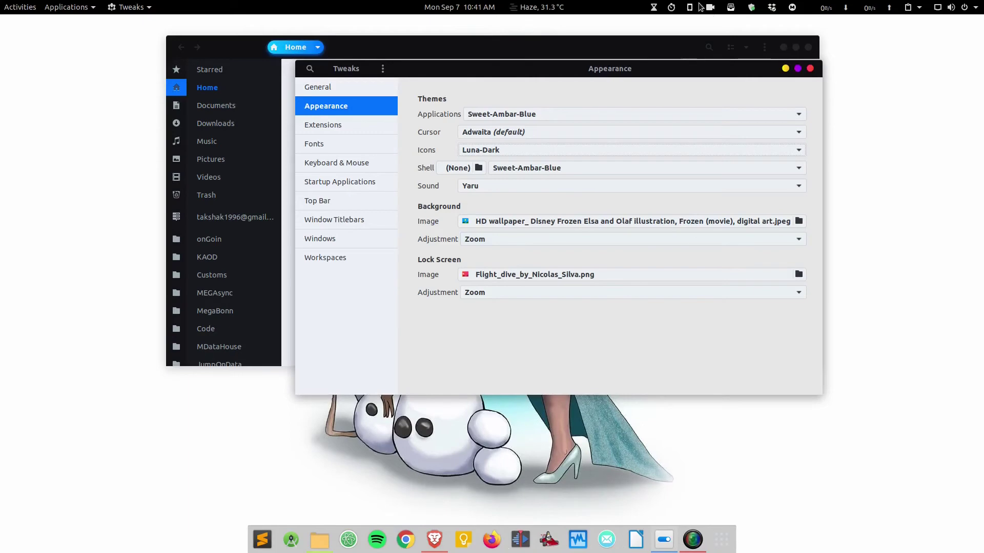
Step: Minimise Tweaks and select, then deselect, the Home folders to view the yellow Luna-Dark icons
click(785, 68)
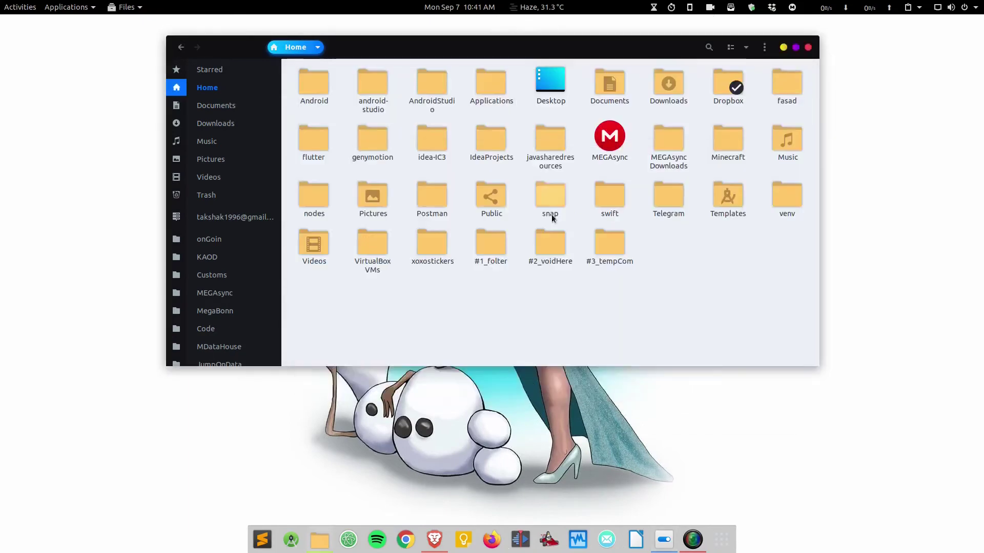
drag(779, 331, 297, 59)
click(448, 308)
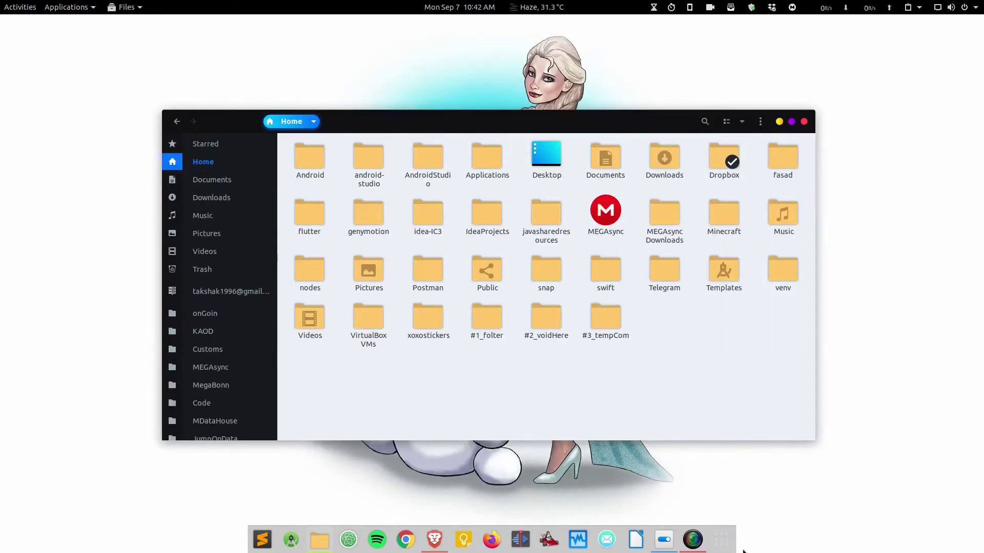
Step: Browse the full alphabetical application grid, then close the overview back to the desktop
click(722, 542)
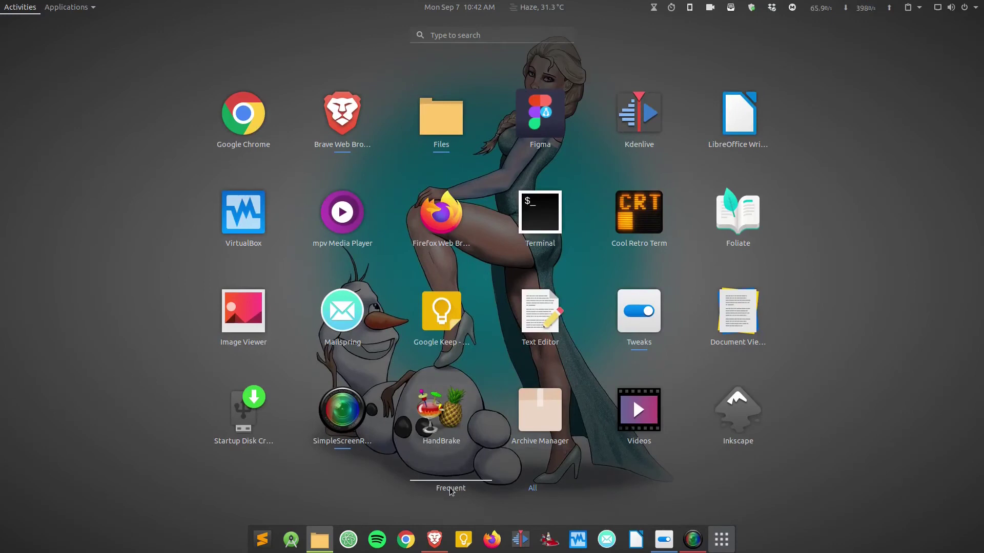
click(533, 489)
scroll(653, 333, down, 2)
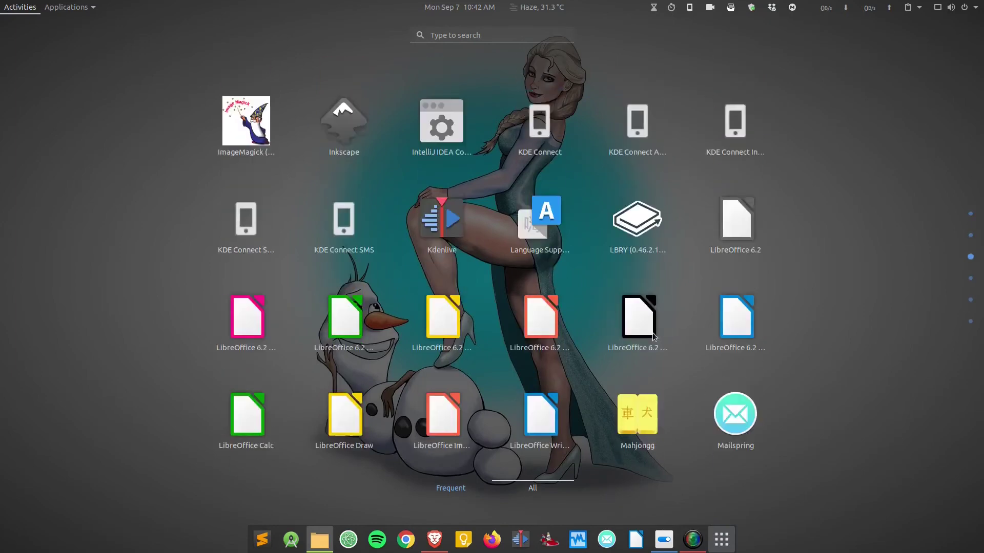
scroll(652, 336, down, 2)
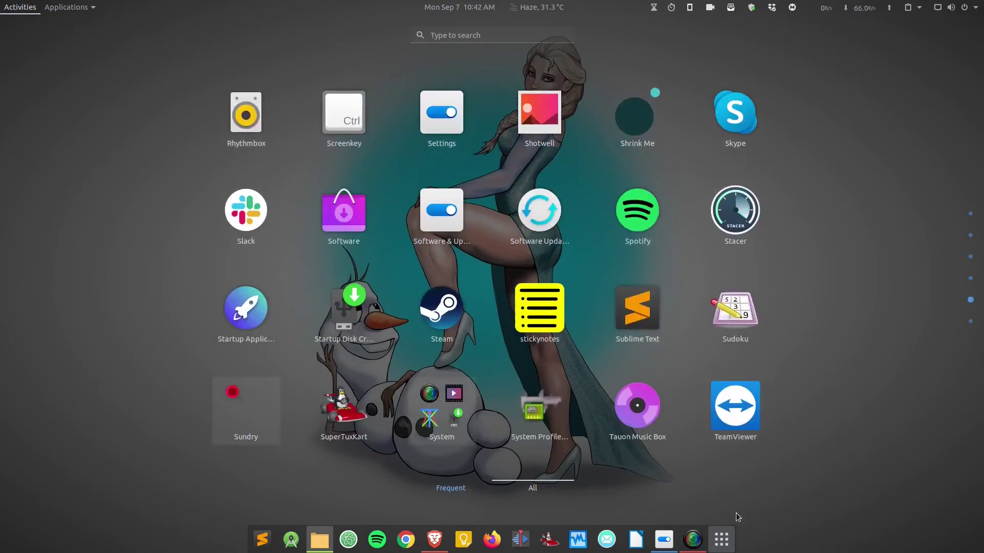
click(722, 541)
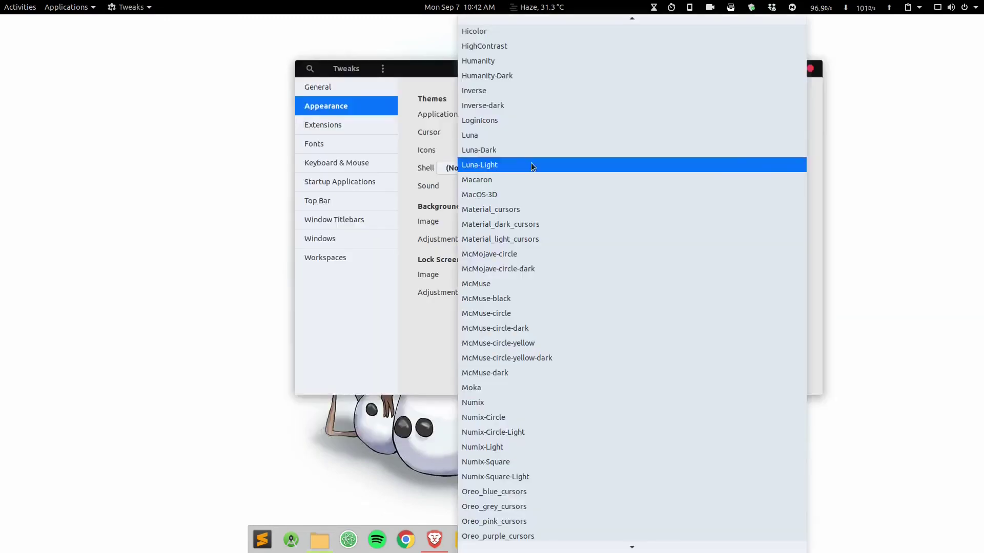
Step: Pick Flatery-Teal-Dark from the icon theme list, replacing Luna-Dark
scroll(538, 184, up, 5)
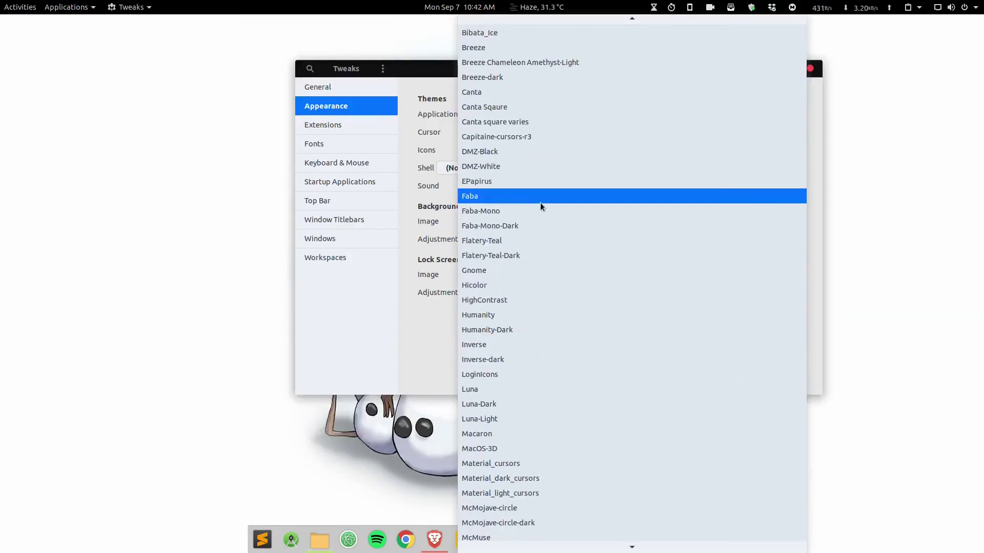
click(572, 255)
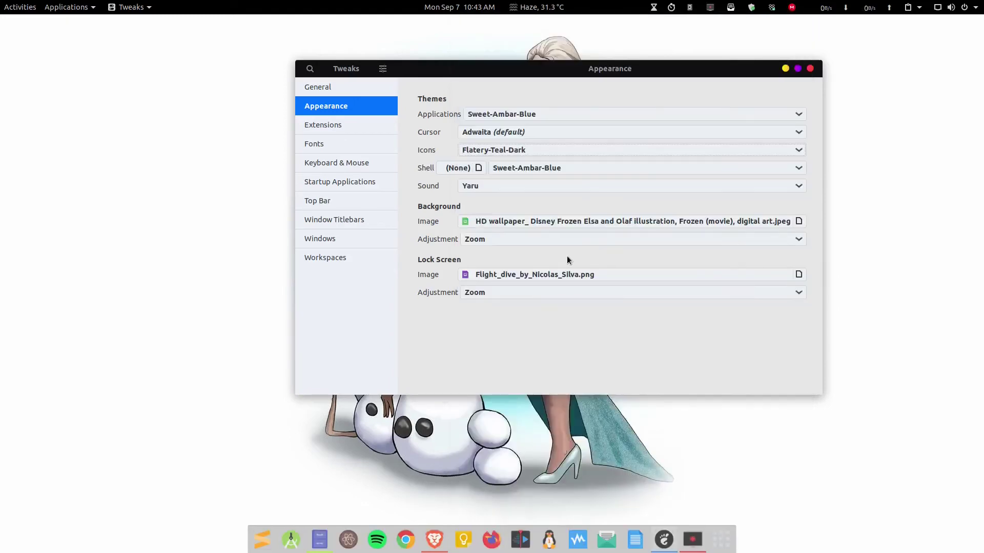
click(786, 69)
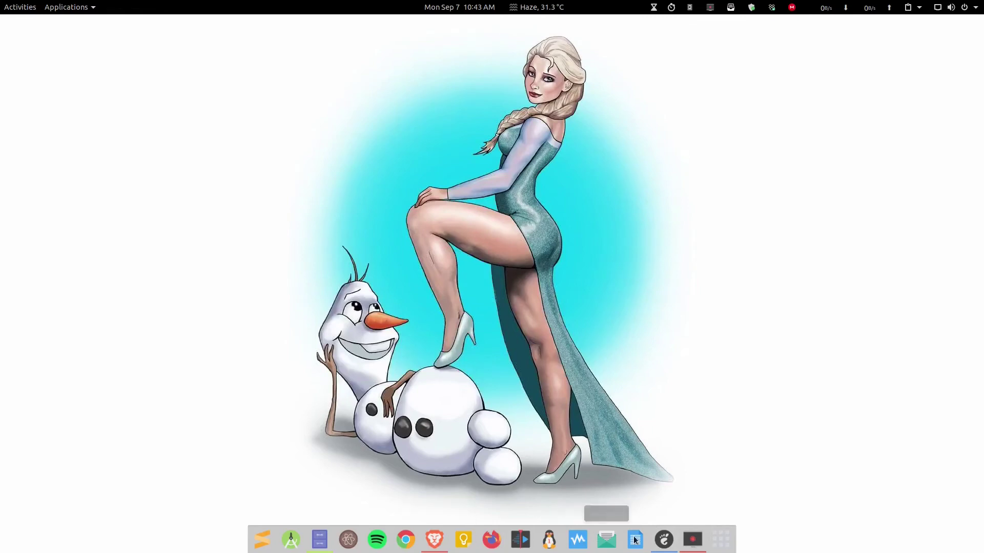
click(319, 540)
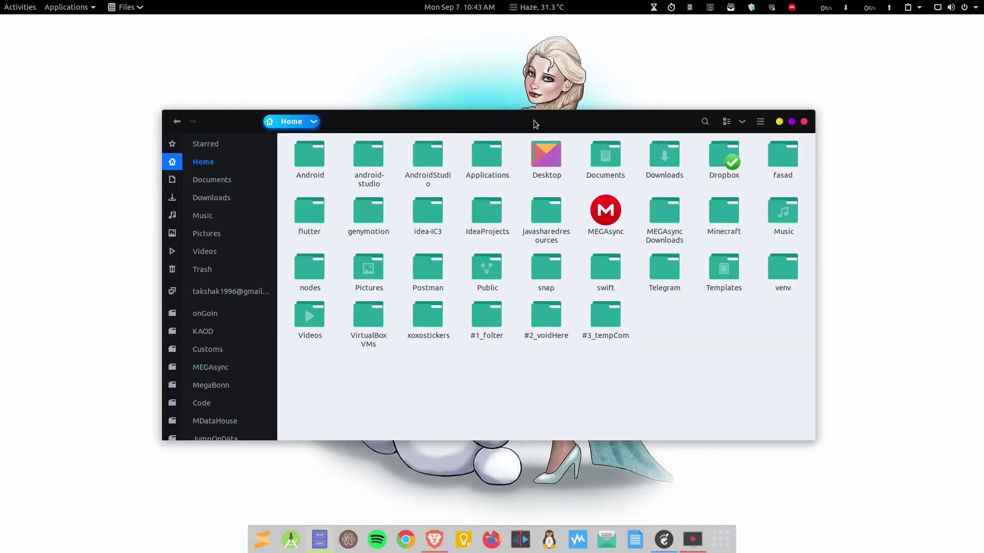
drag(535, 122, 529, 71)
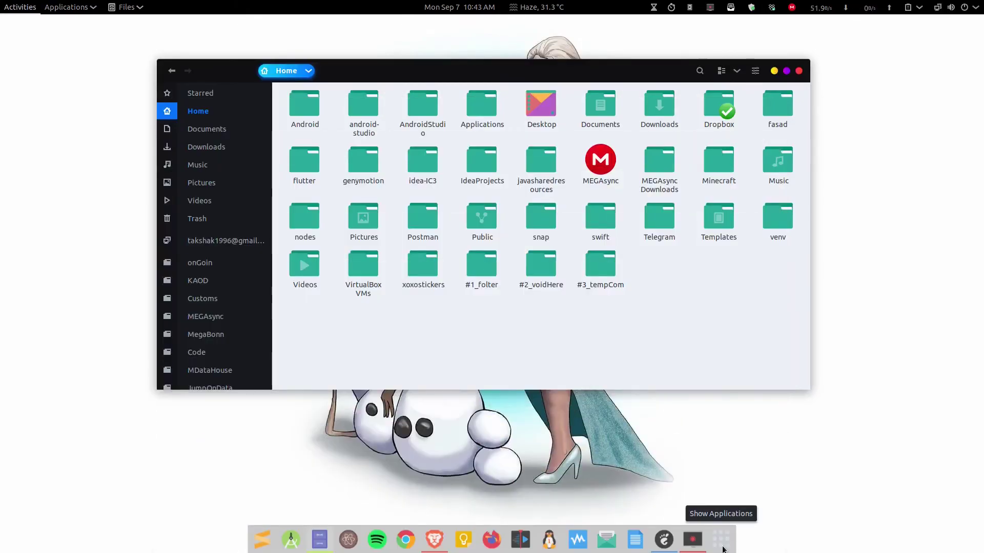
click(722, 549)
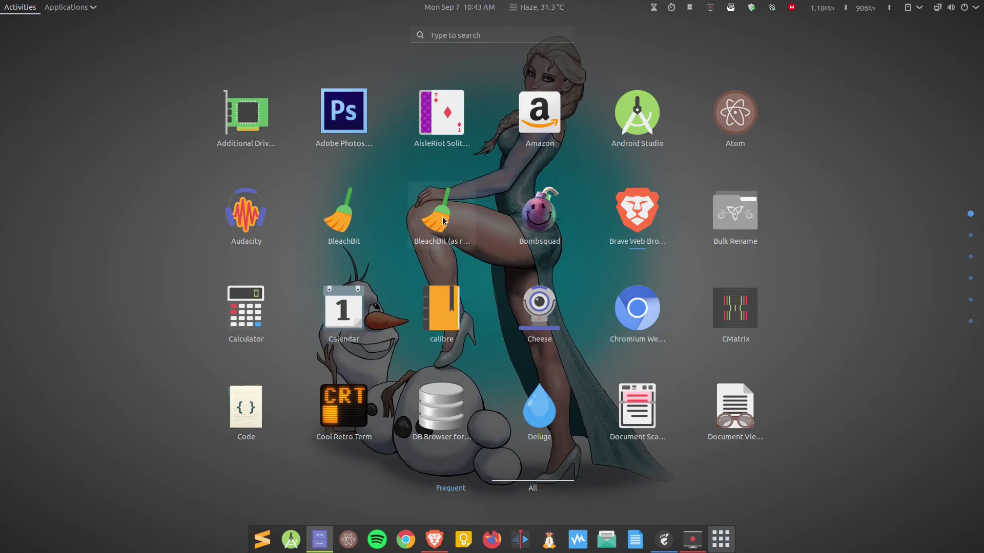
scroll(443, 222, down, 1)
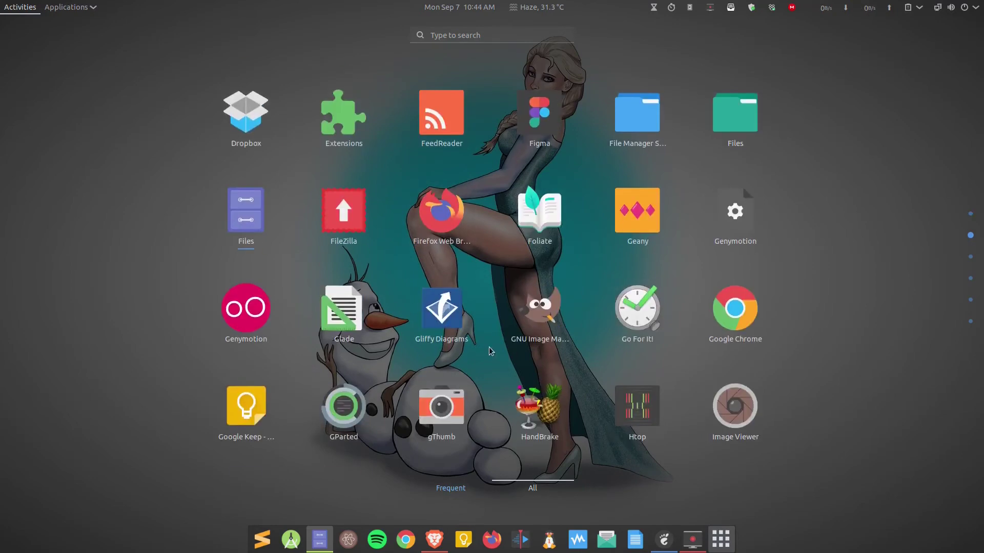
click(687, 341)
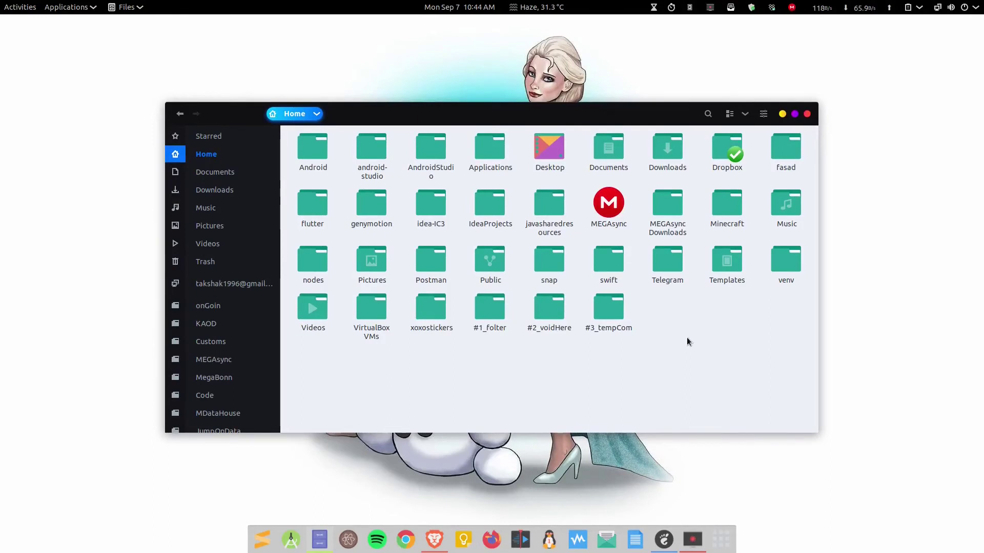
click(782, 113)
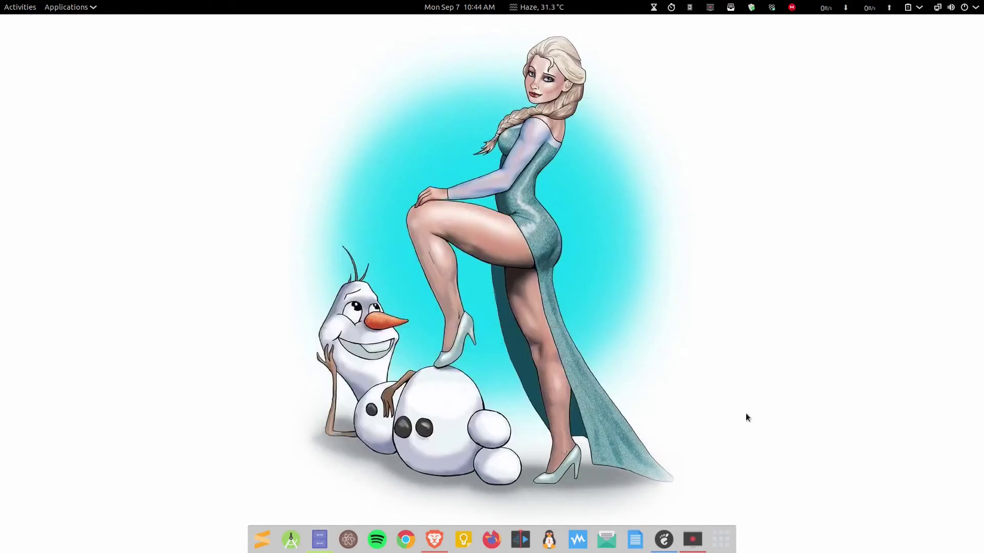
Step: Bring Tweaks back to the screen centre and choose Oreo_blue_cursors as the cursor theme
click(666, 546)
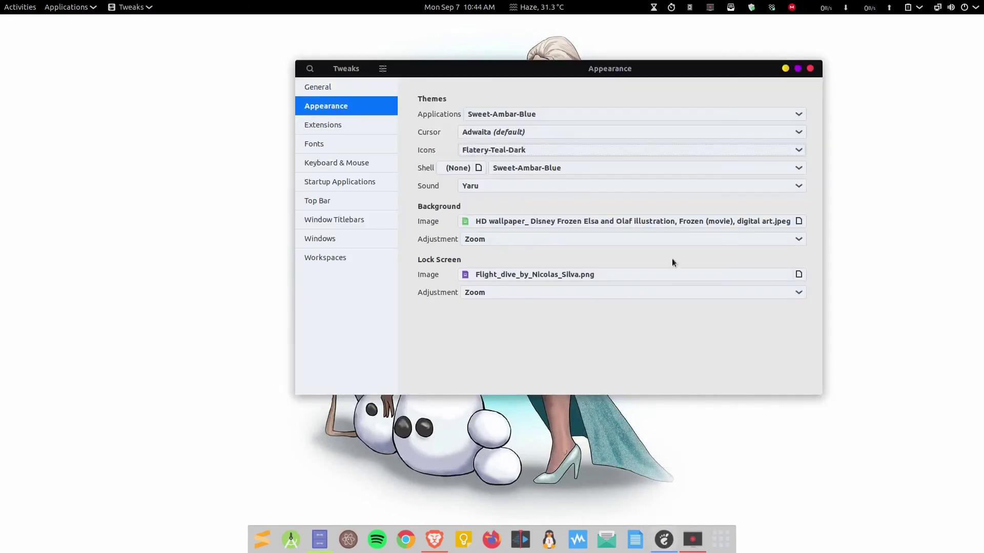
drag(621, 70, 549, 108)
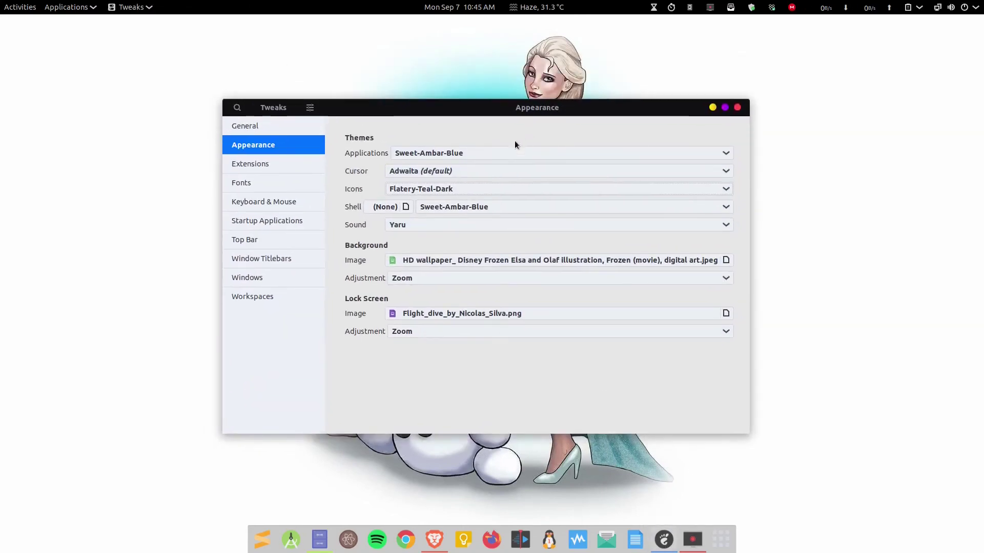
click(456, 171)
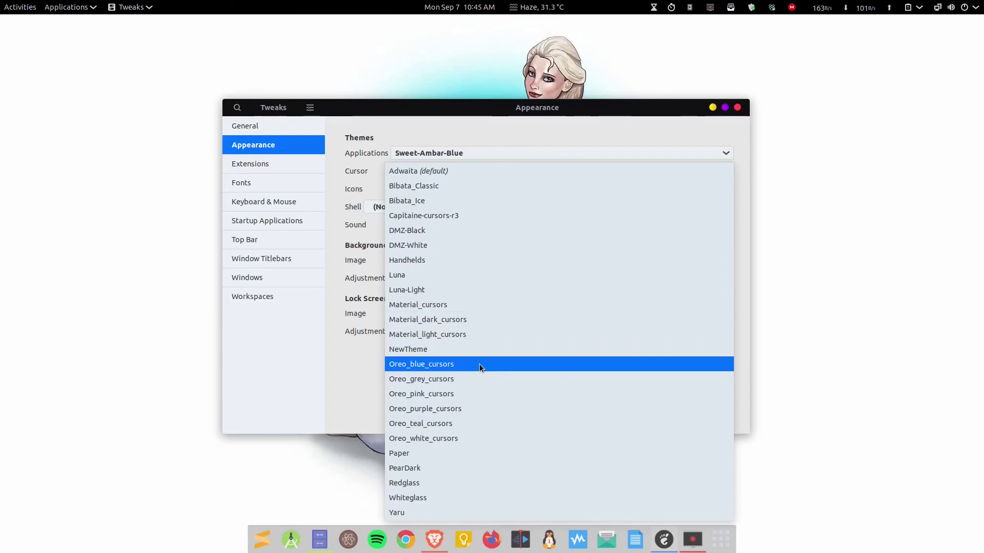
click(478, 364)
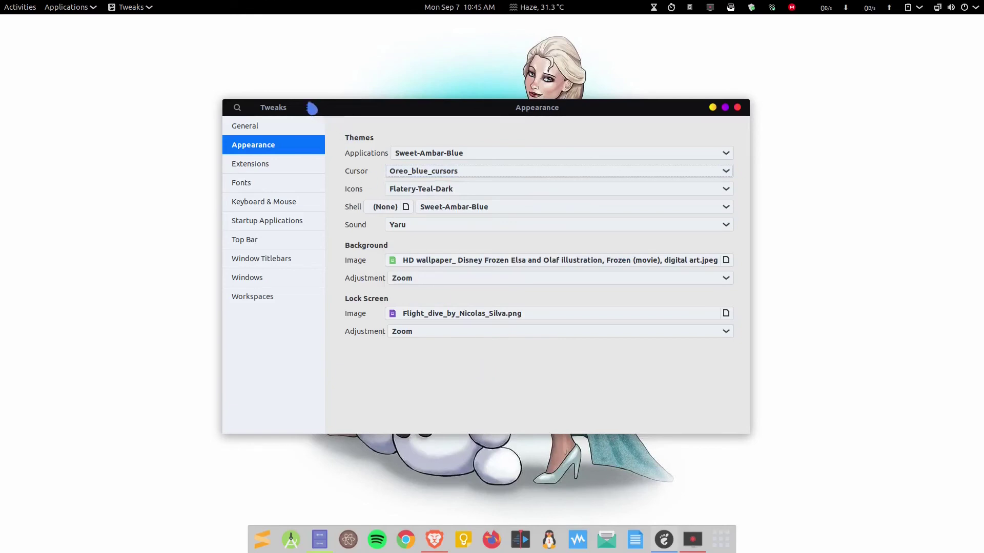
drag(367, 154, 494, 220)
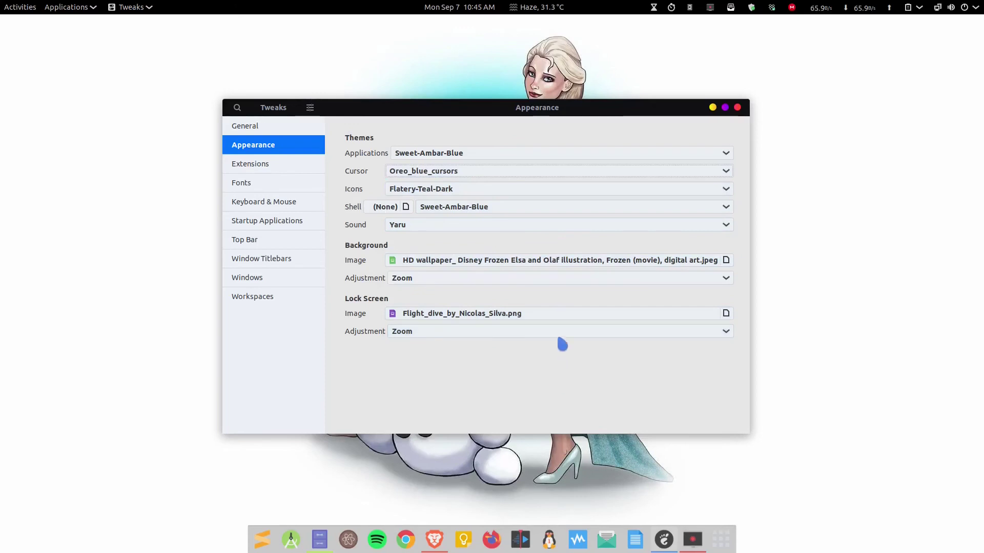
Step: Preview the grey, pink, purple and teal Oreo cursors, then settle on Oreo_blue_cursors
click(461, 171)
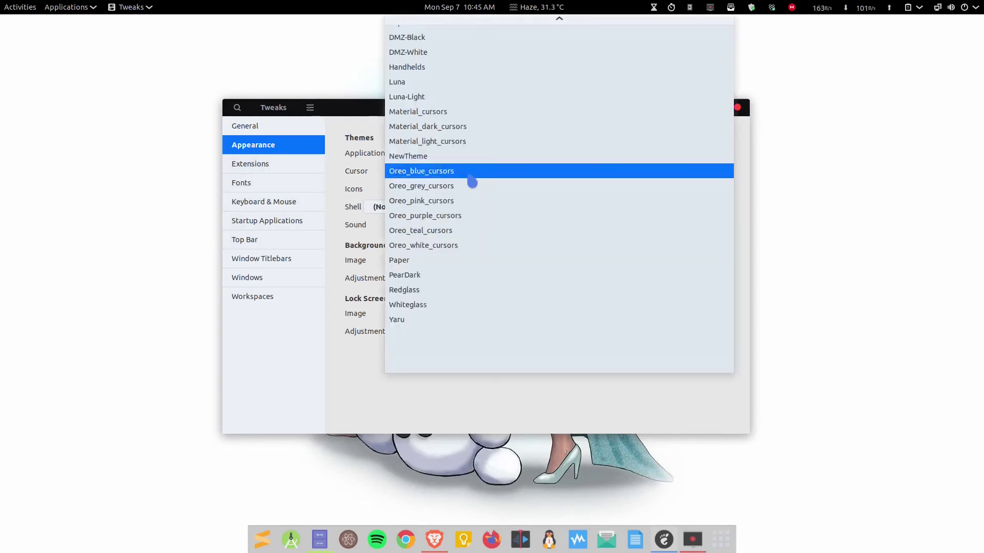
click(467, 186)
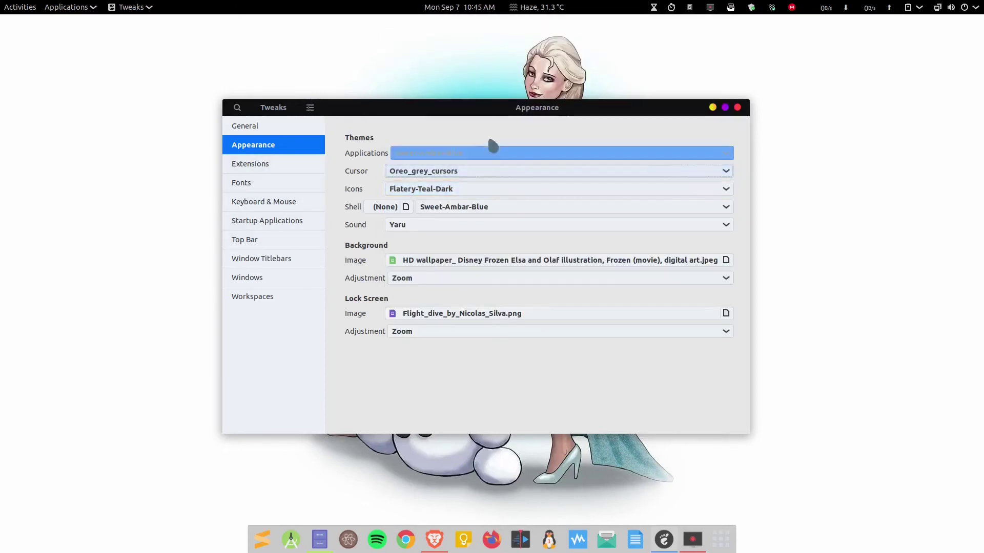
click(487, 174)
click(486, 187)
click(506, 172)
click(490, 186)
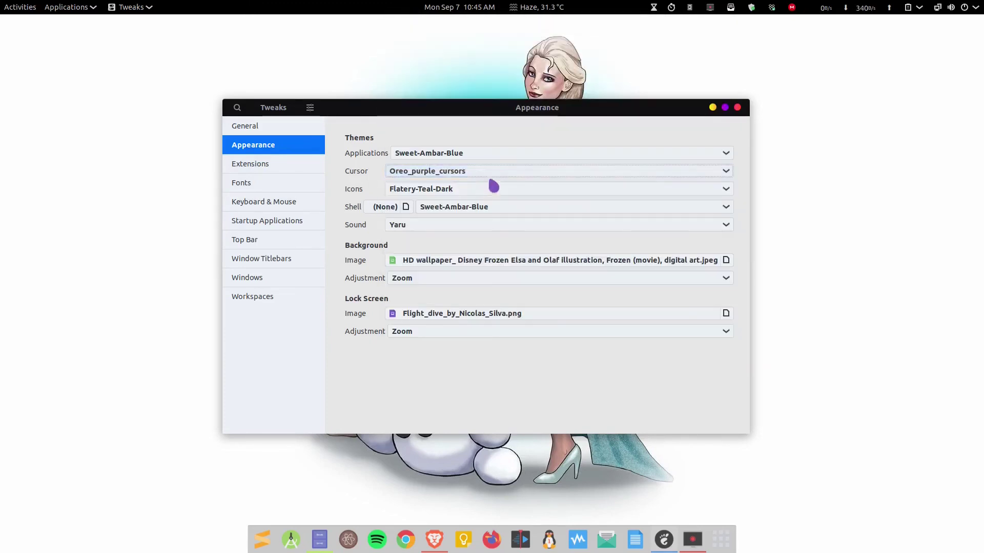
click(491, 174)
click(492, 187)
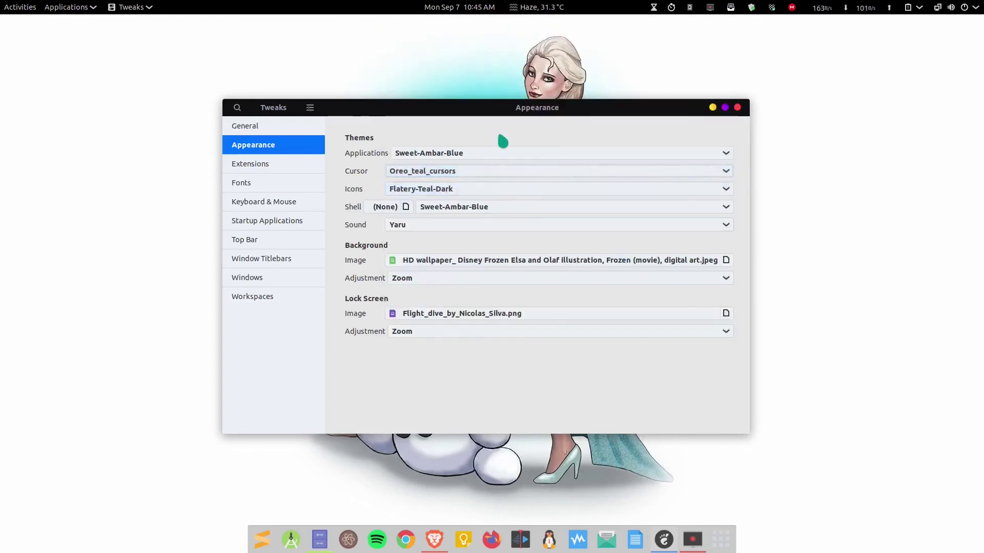
click(490, 172)
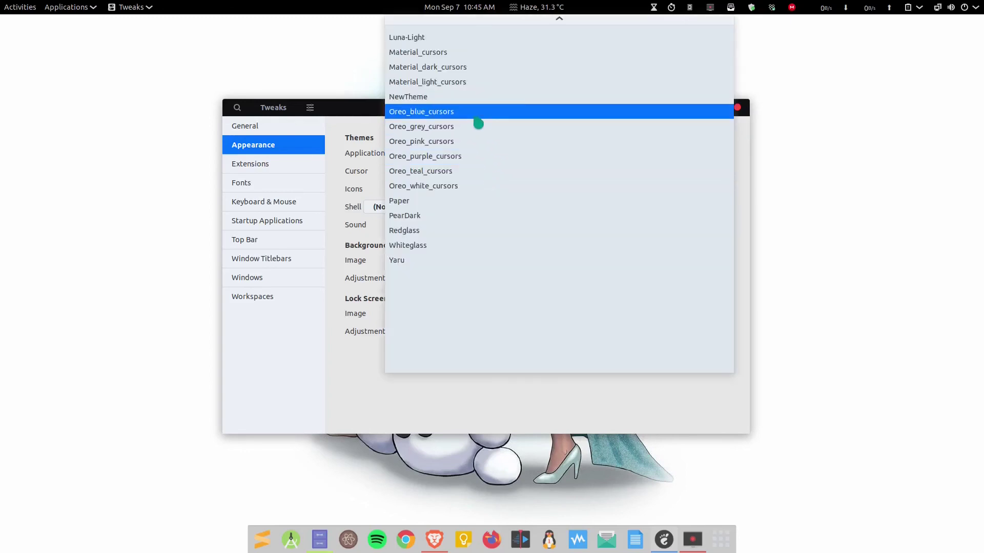
click(476, 117)
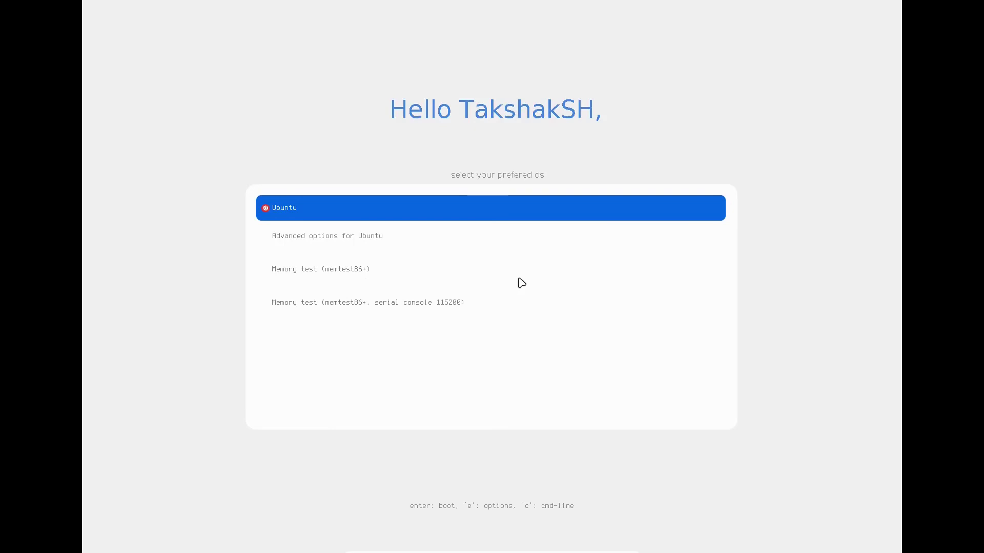
Step: Step through the GRUB entries down to the memtest86+ items and back up to Ubuntu
key(Down)
key(Down)
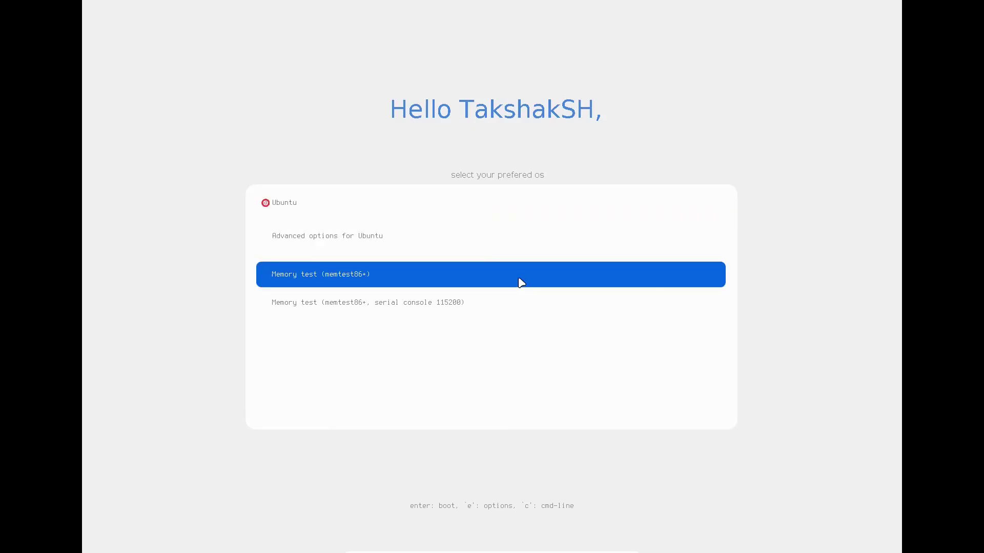
key(Down)
key(Up)
key(Up)
key(Up)
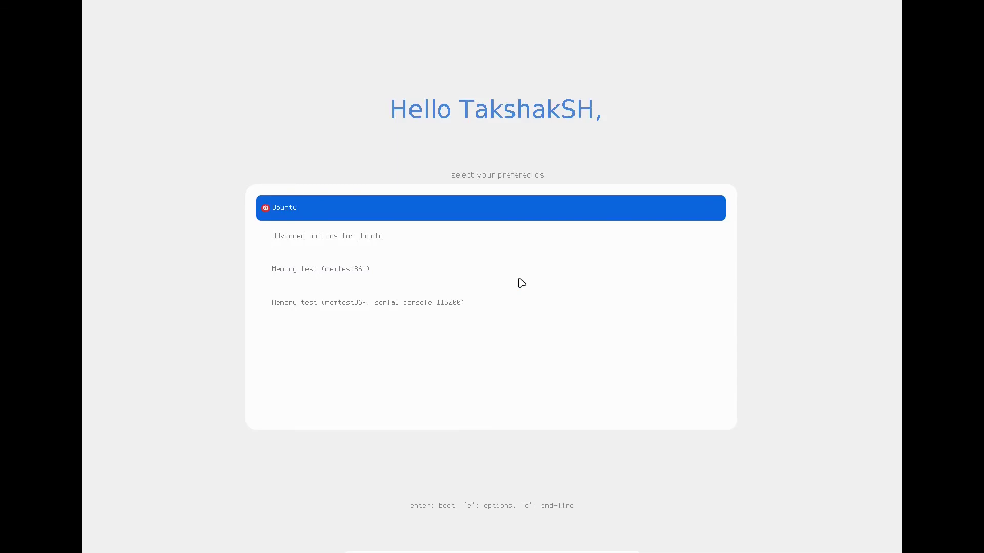
key(Down)
key(Down)
key(Down)
key(Up)
key(Up)
key(Up)
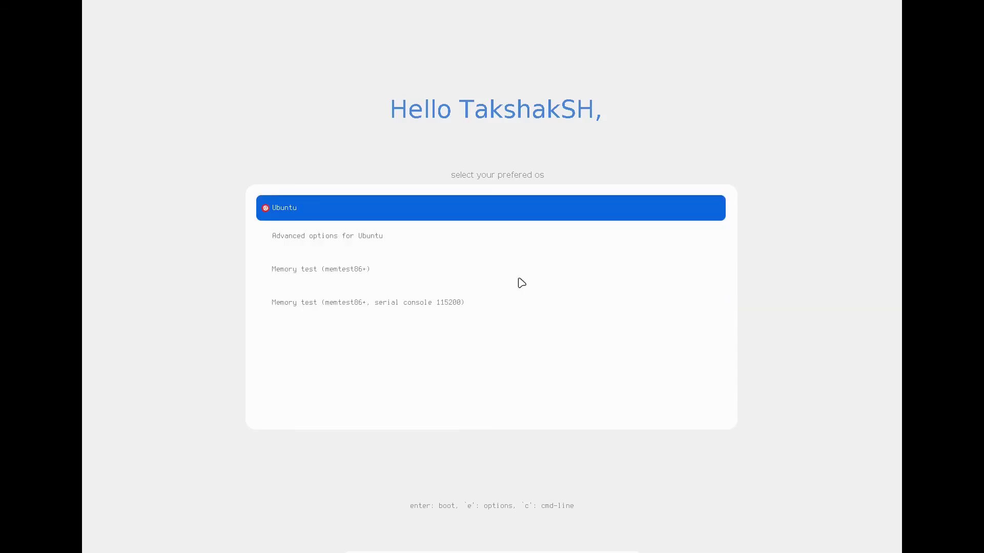